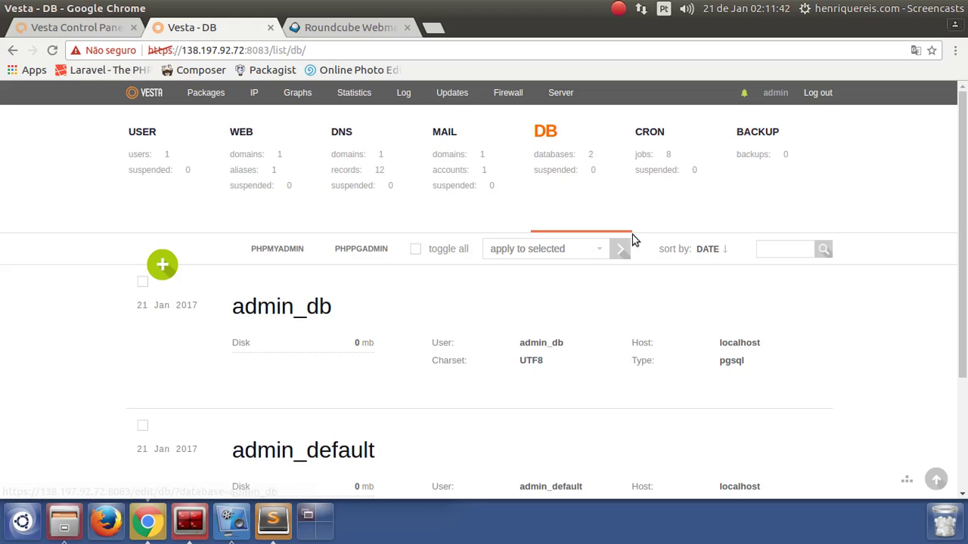
# Start a new database named 'teste', previewed as admin_teste
pyautogui.scroll(-3, 653, 270)
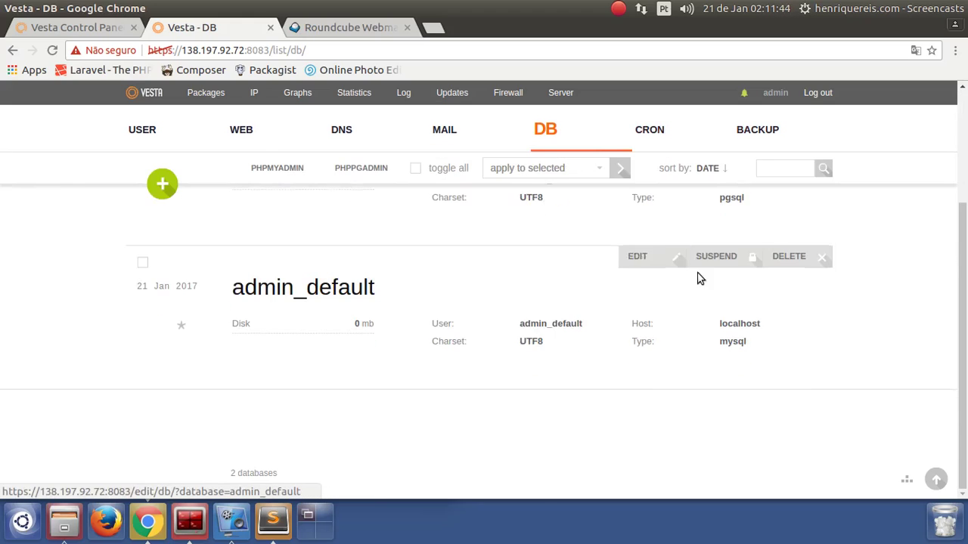
pyautogui.scroll(3, 654, 271)
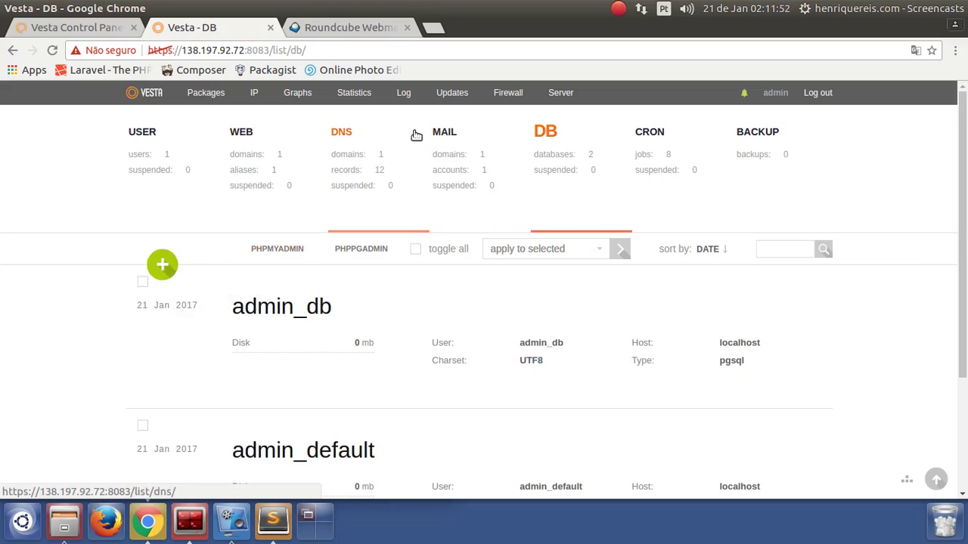
pyautogui.click(168, 261)
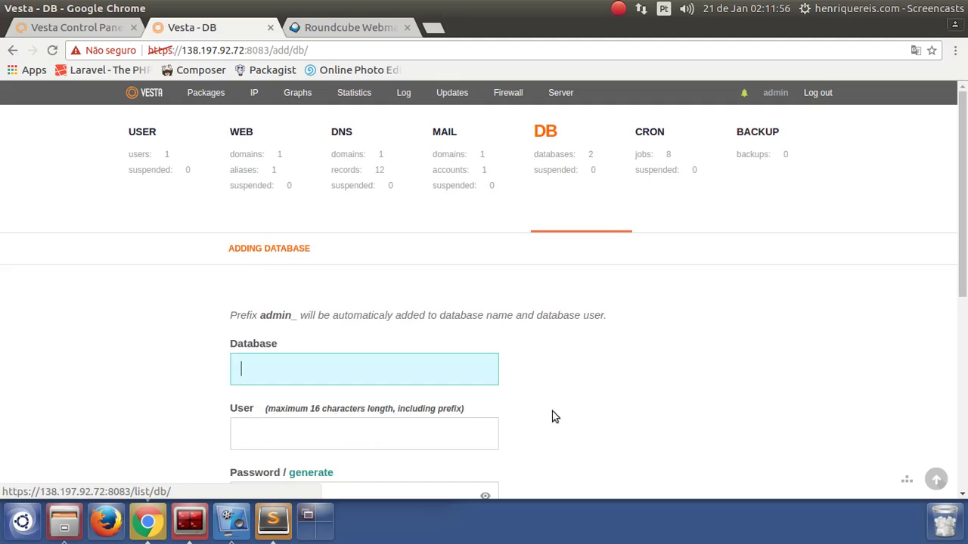
pyautogui.scroll(-5, 533, 325)
pyautogui.scroll(5, 536, 333)
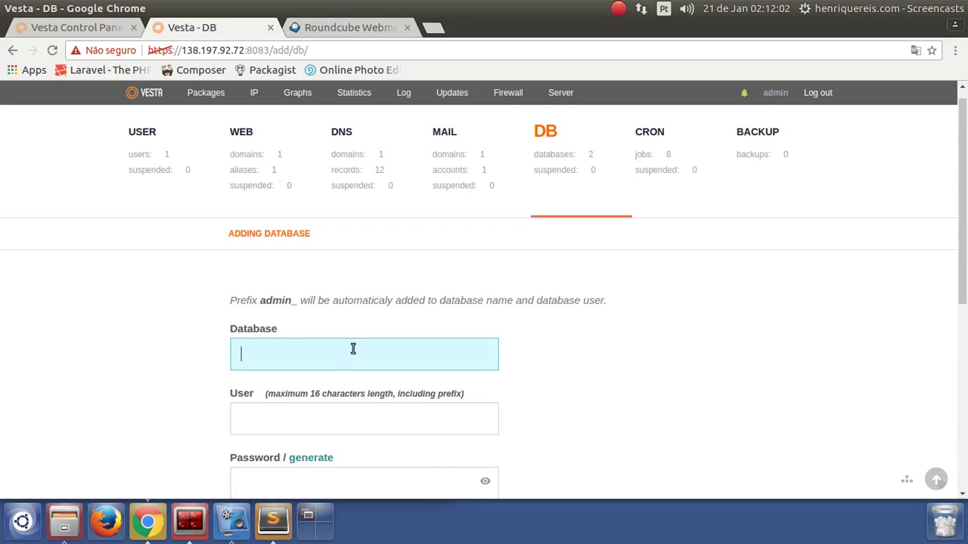
pyautogui.scroll(-2, 352, 349)
pyautogui.write('teste')
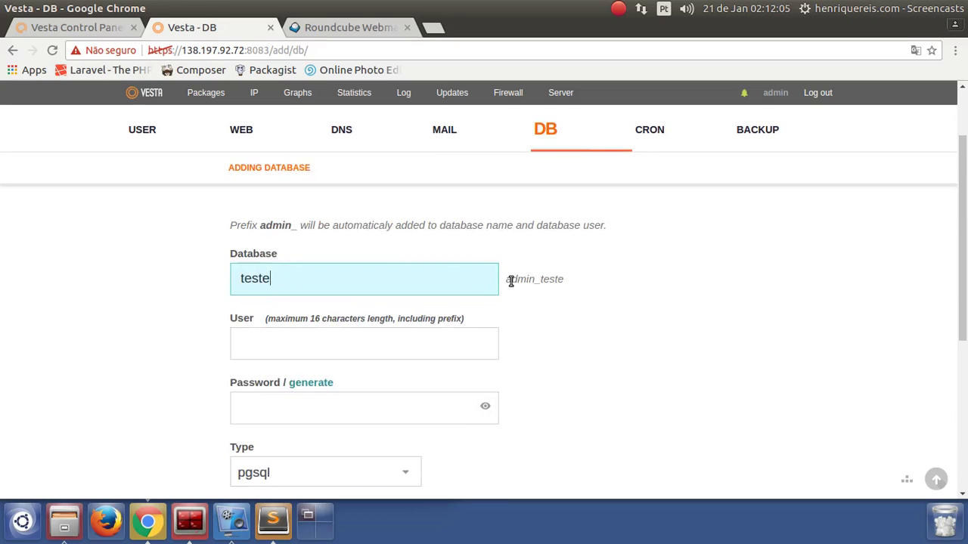
pyautogui.moveTo(512, 281); pyautogui.dragTo(583, 279)
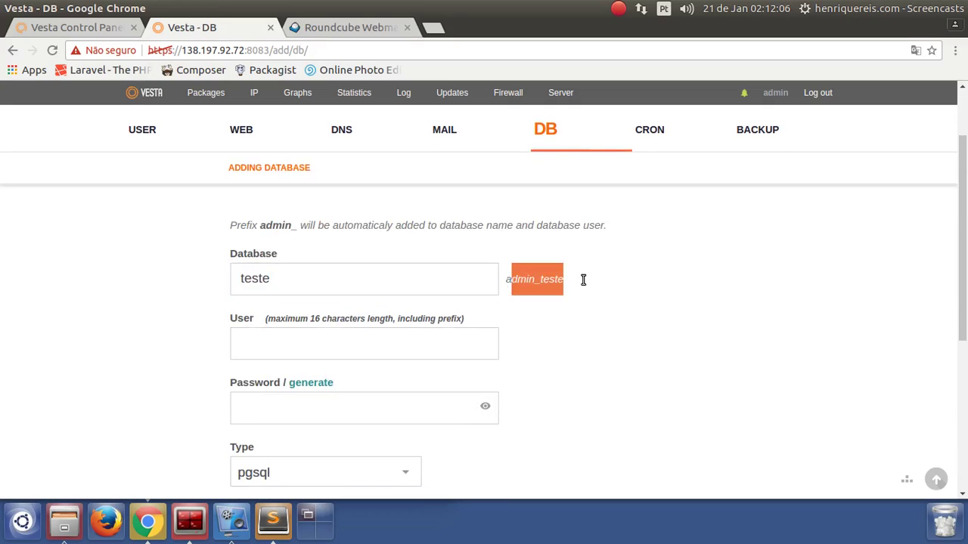
pyautogui.moveTo(507, 277); pyautogui.dragTo(591, 288)
pyautogui.click(542, 292)
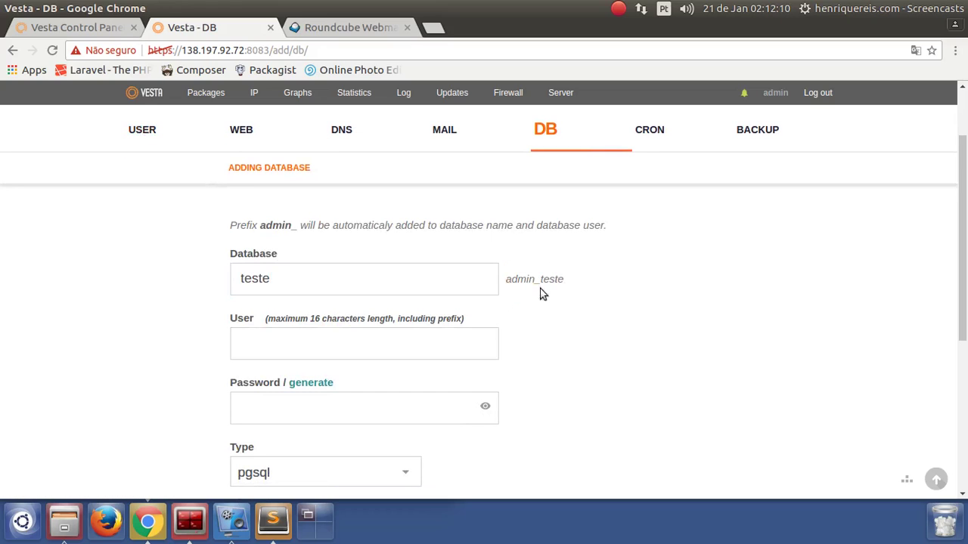
# Enter 'teste' as the database user and type a password
pyautogui.click(296, 343)
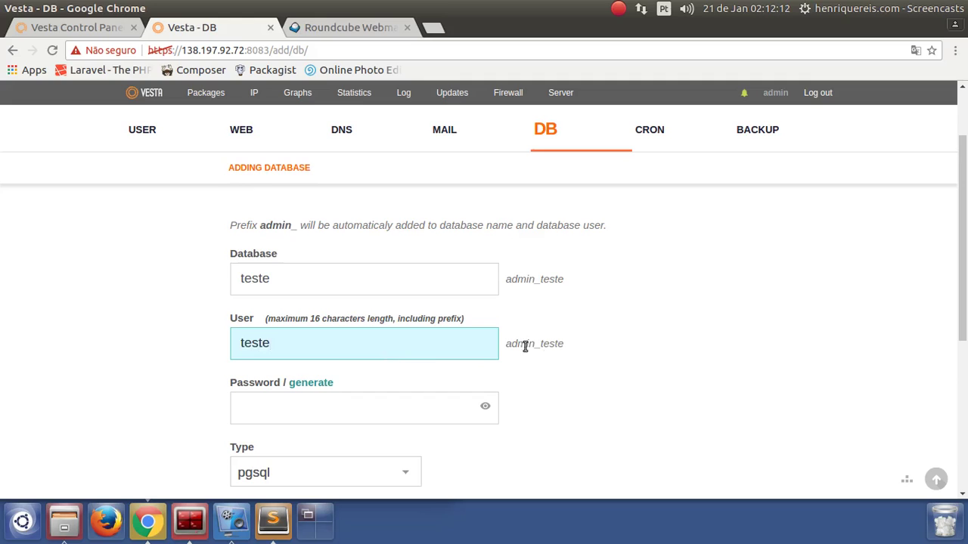
pyautogui.click(401, 408)
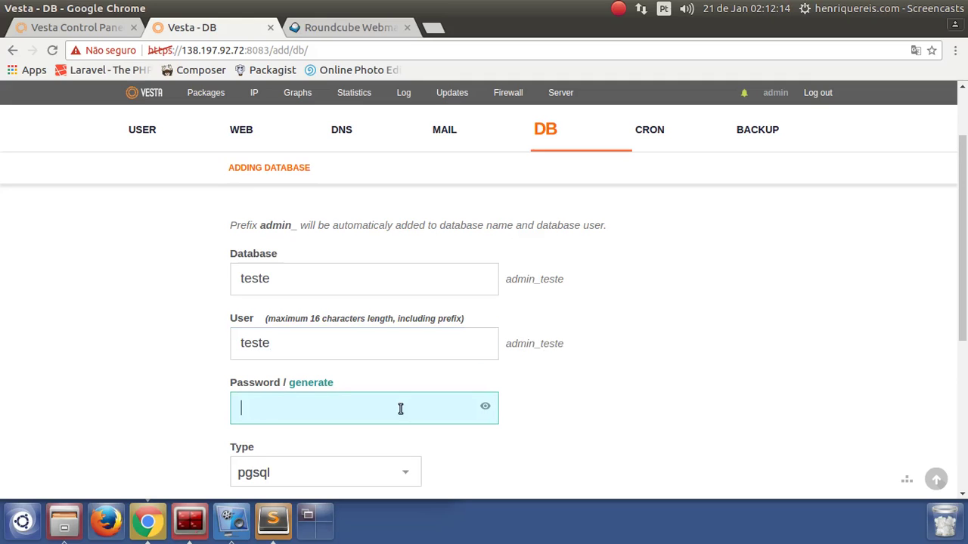
pyautogui.scroll(-3, 328, 335)
# Toggle the database type between mysql and pgsql, leaving pgsql on host localhost
pyautogui.click(325, 286)
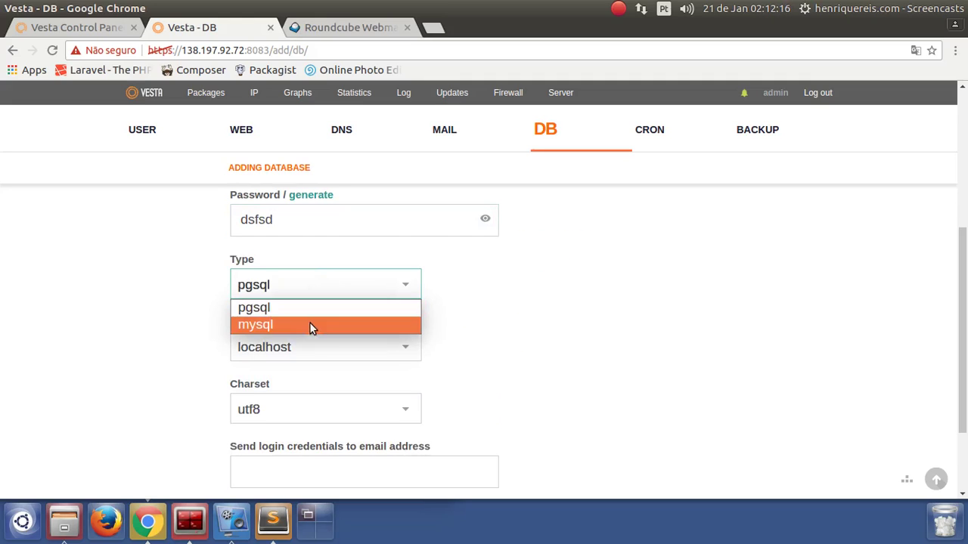
pyautogui.click(309, 325)
pyautogui.click(305, 284)
pyautogui.click(296, 308)
pyautogui.click(305, 285)
pyautogui.click(288, 325)
pyautogui.click(306, 285)
pyautogui.click(285, 309)
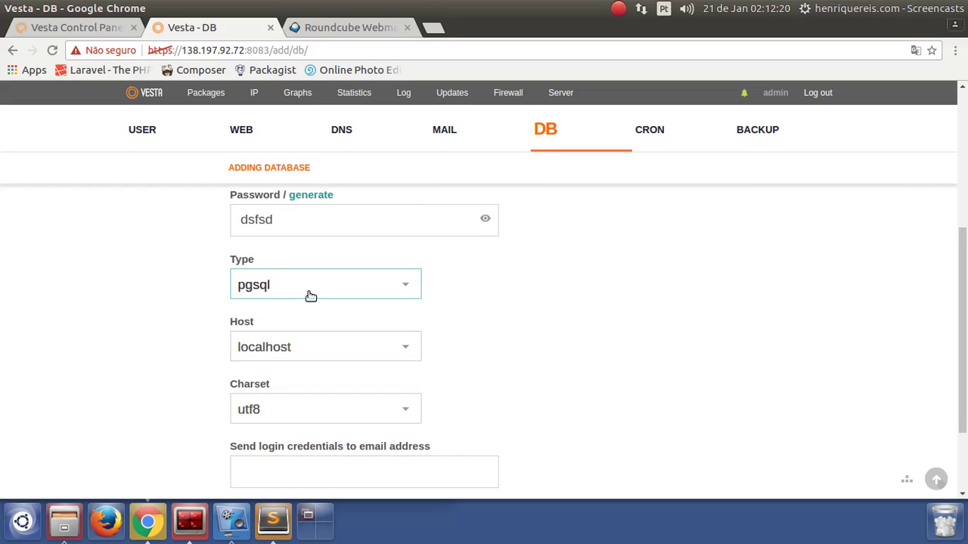
pyautogui.click(320, 347)
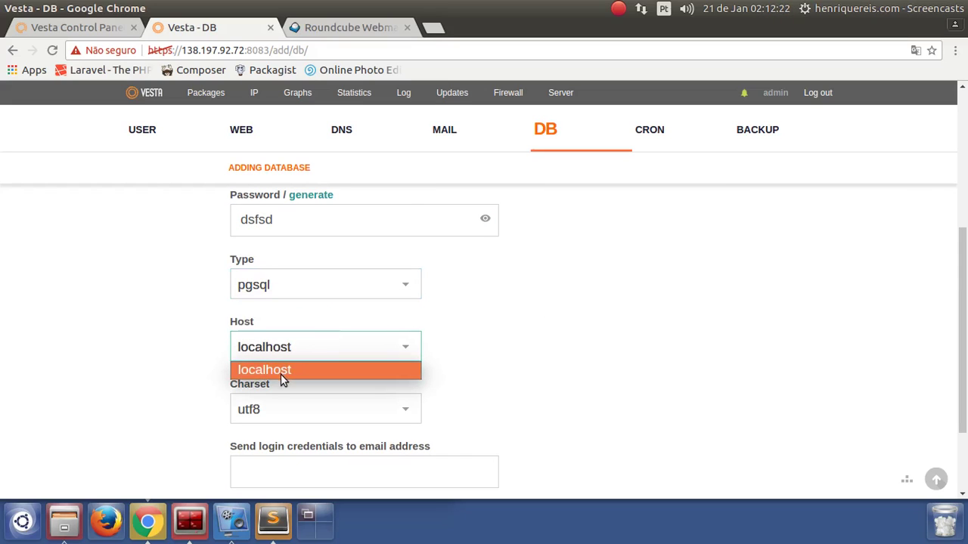
pyautogui.click(287, 371)
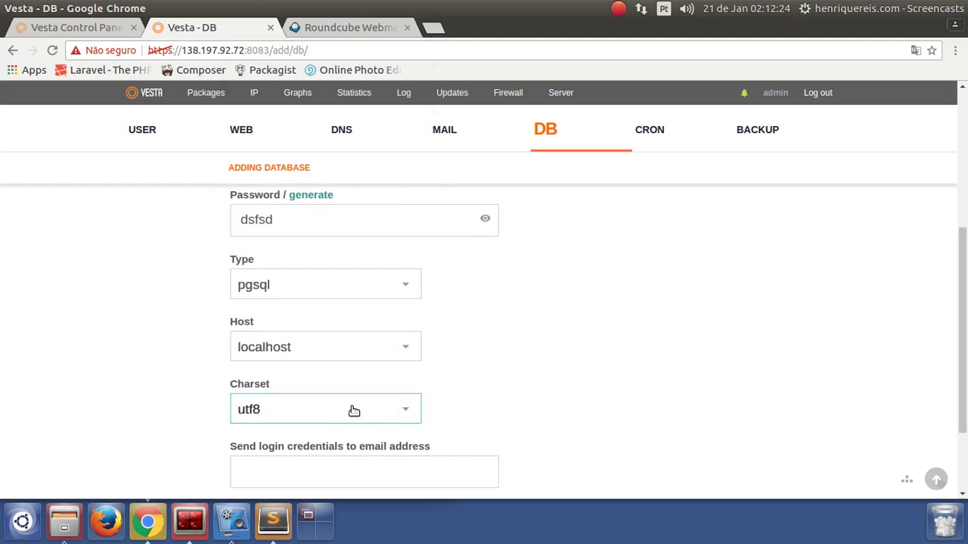
# Leave the add-database form unsaved and return to the database list
pyautogui.scroll(-3, 454, 363)
pyautogui.click(310, 360)
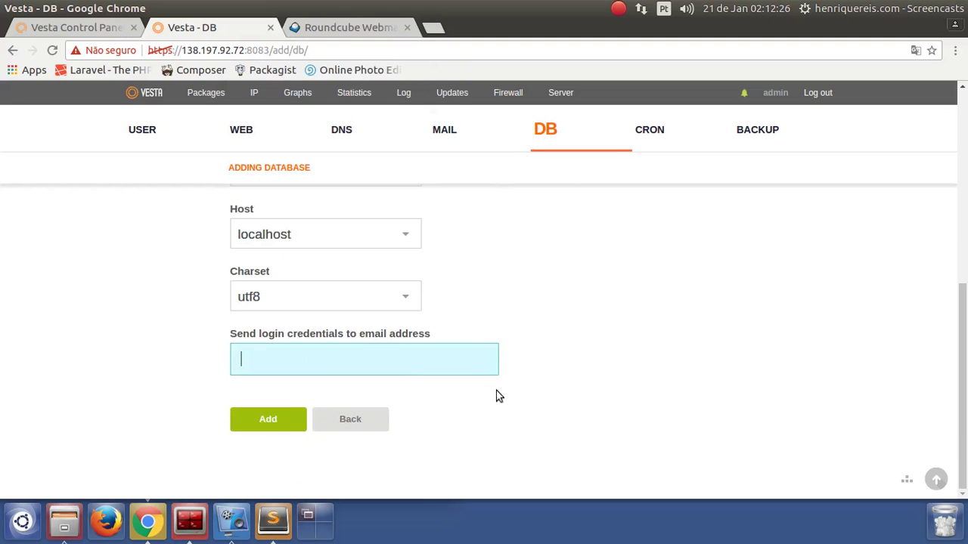
pyautogui.scroll(10, 540, 350)
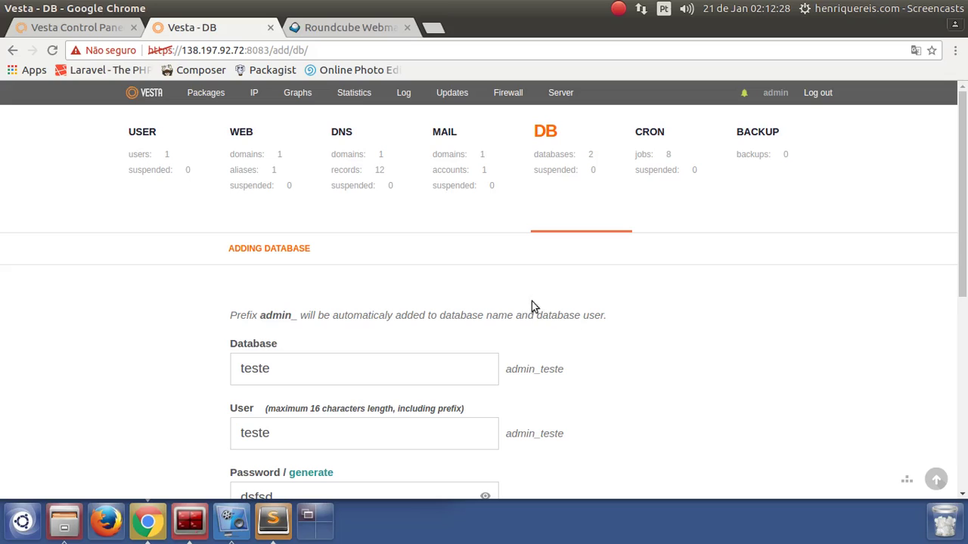
pyautogui.click(545, 132)
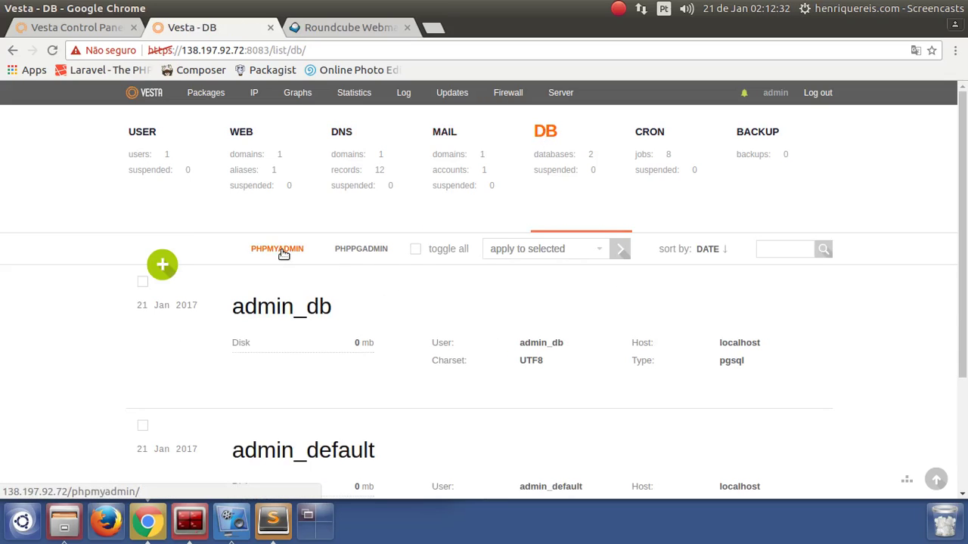
pyautogui.click(279, 254)
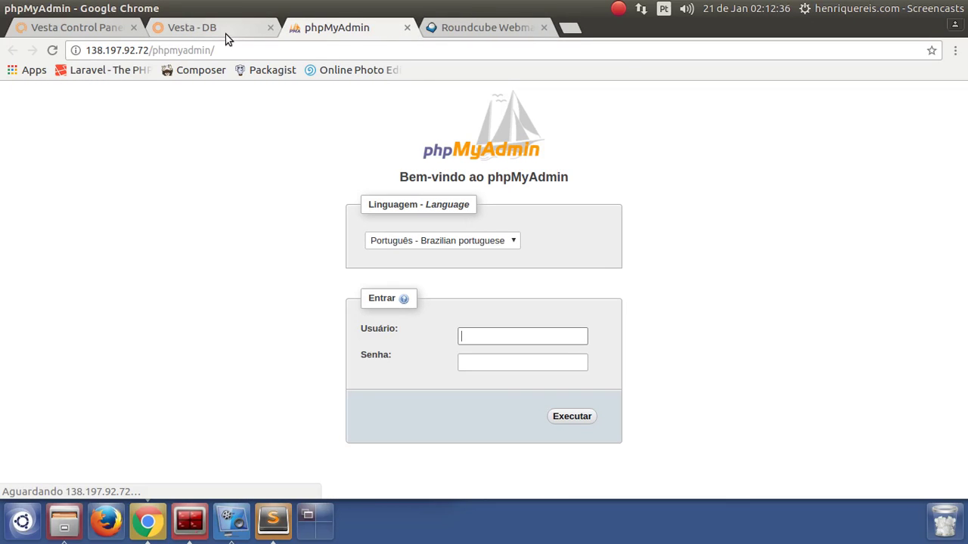
pyautogui.click(230, 50)
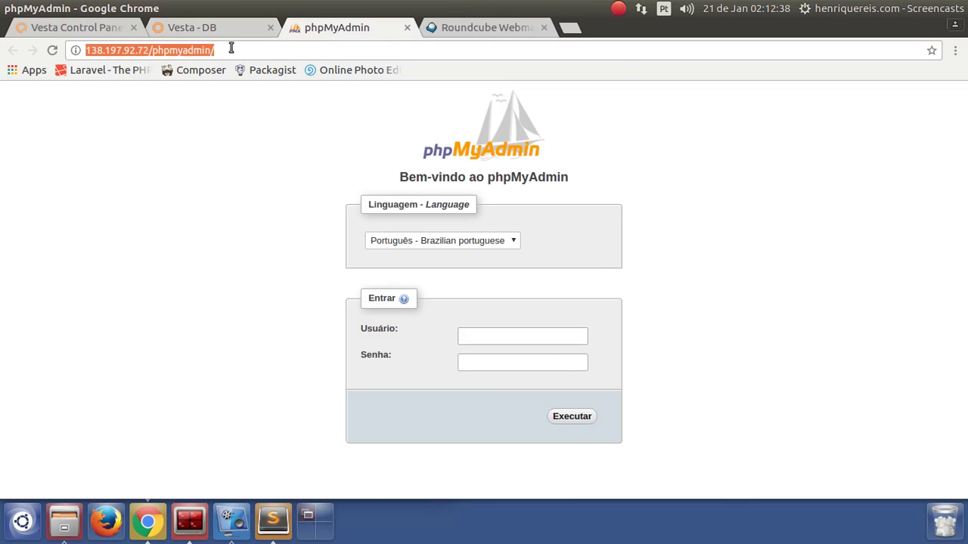
pyautogui.press('Home')
pyautogui.write('https://')
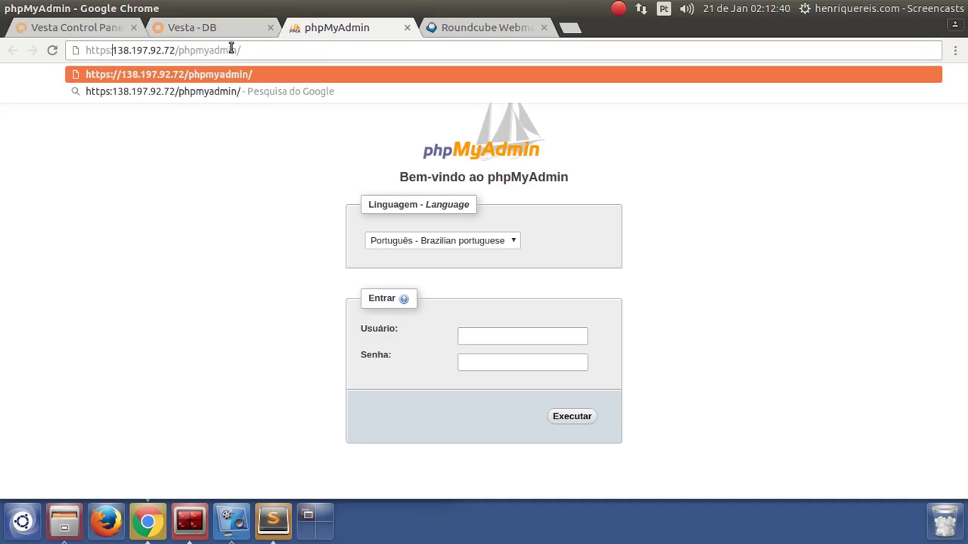
pyautogui.press('Return')
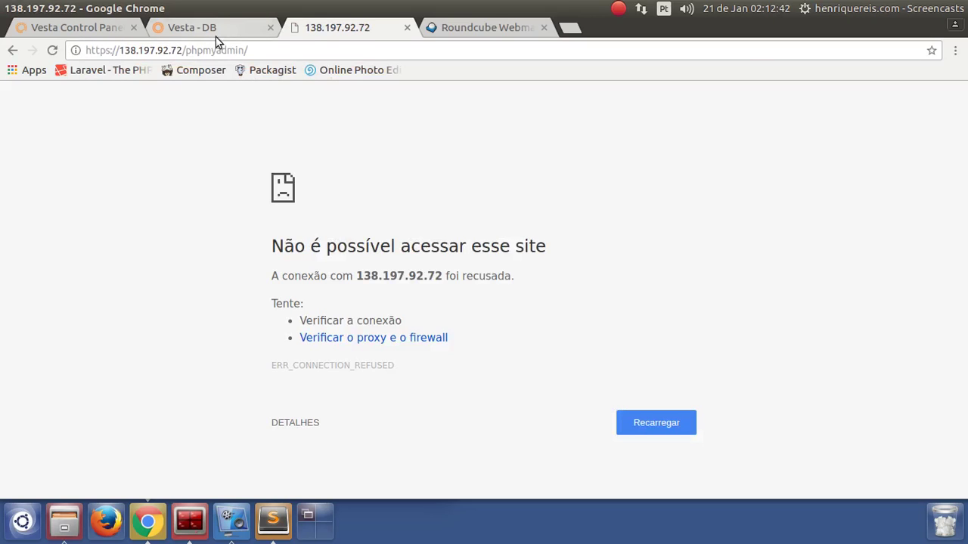
pyautogui.click(218, 28)
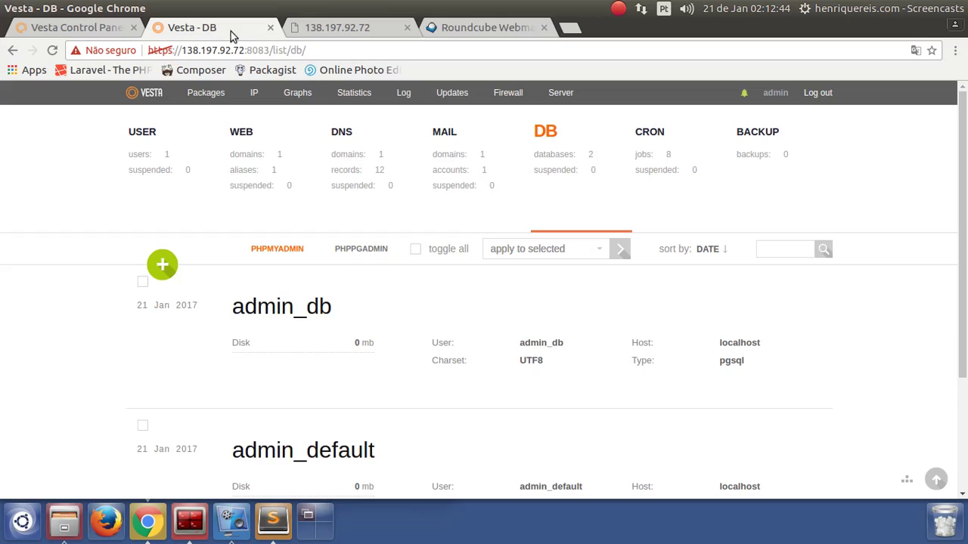
# Open phpPgAdmin in a new tab and load the PostgreSQL server login form
pyautogui.click(363, 250)
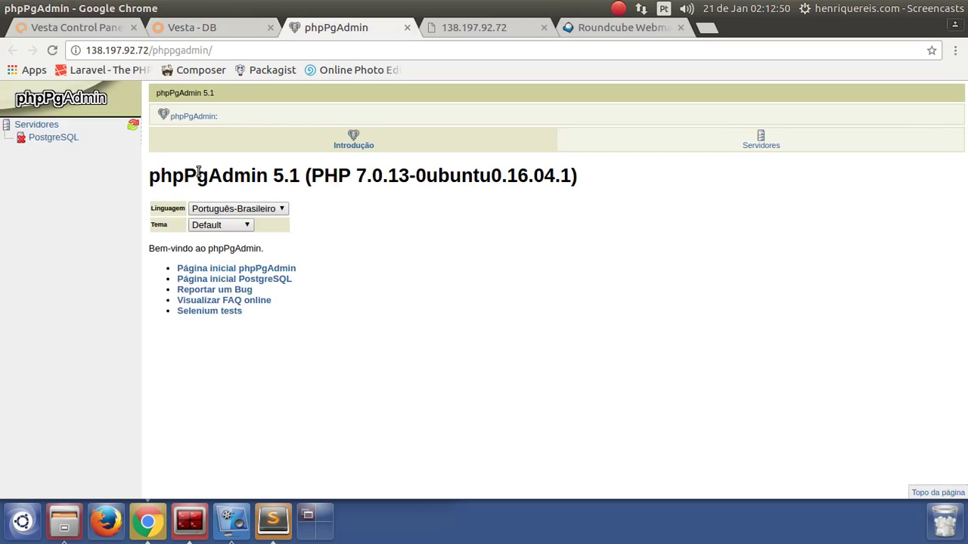
pyautogui.click(47, 138)
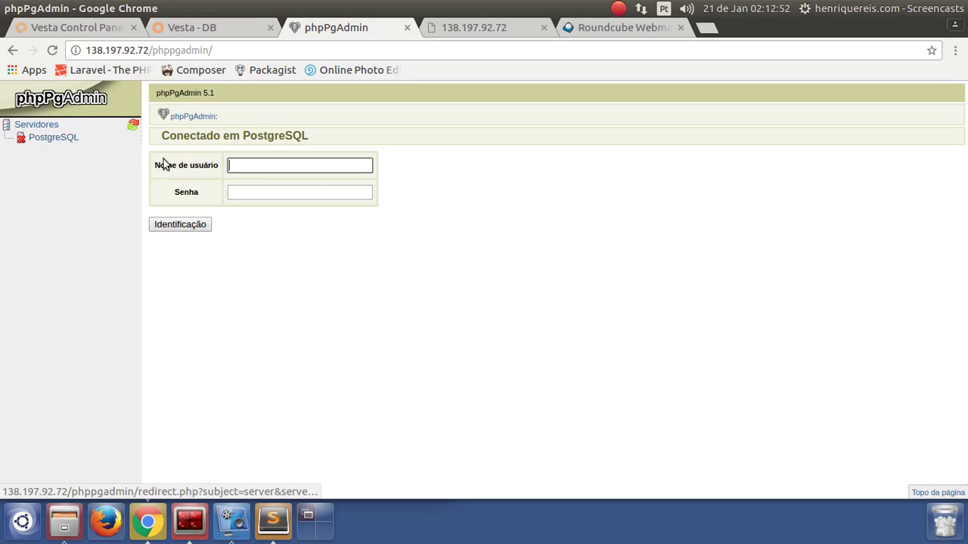
pyautogui.click(219, 27)
pyautogui.click(371, 29)
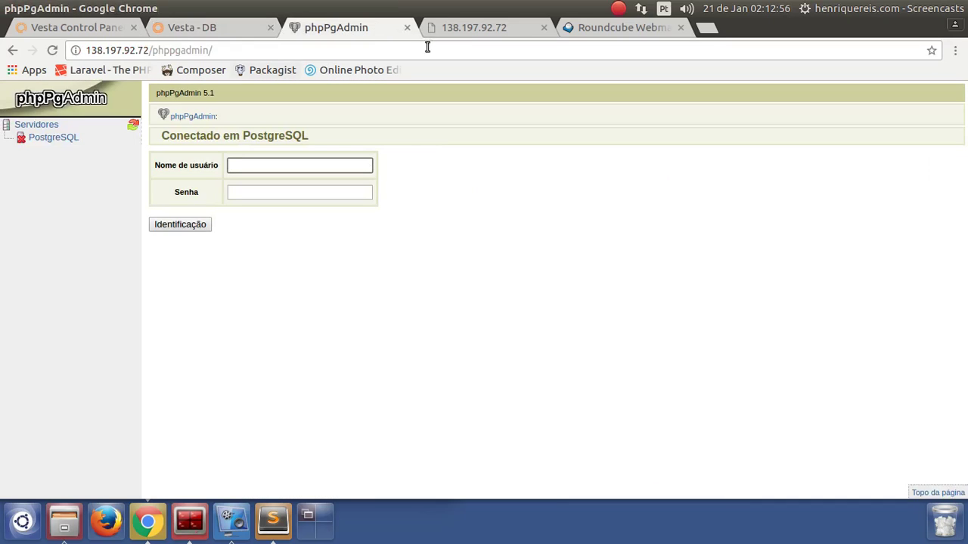
pyautogui.click(446, 35)
pyautogui.click(333, 28)
# Back in the Vesta DB tab, open the admin_db database for editing
pyautogui.click(231, 30)
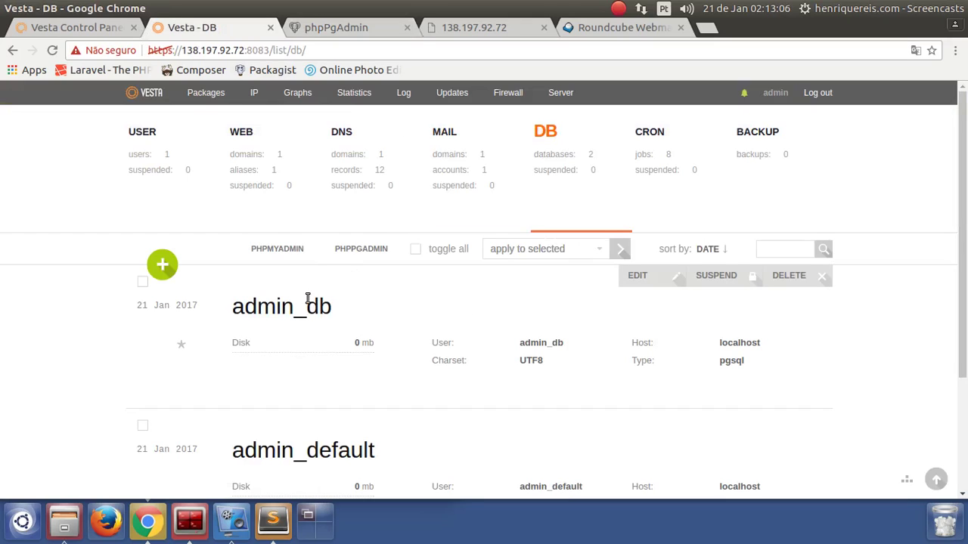
pyautogui.click(642, 277)
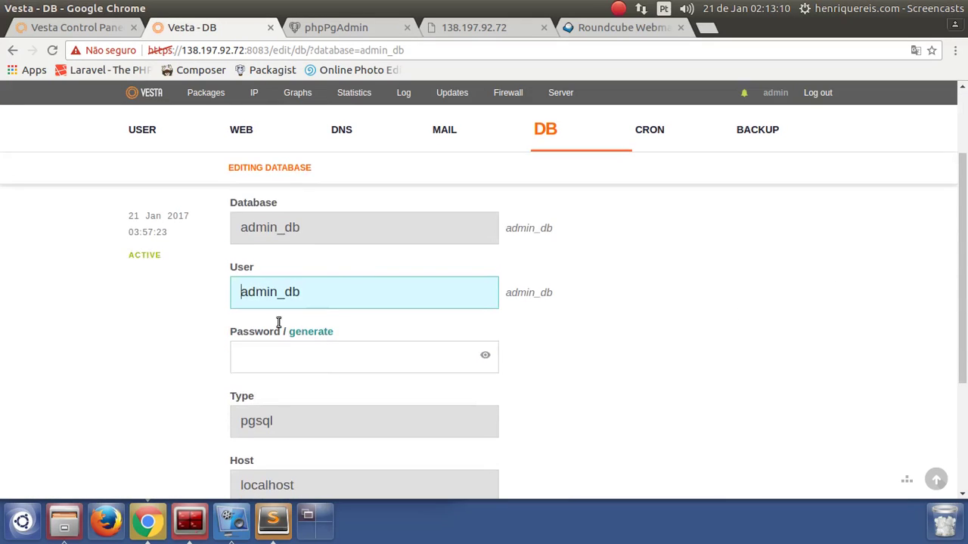
pyautogui.scroll(3, 568, 340)
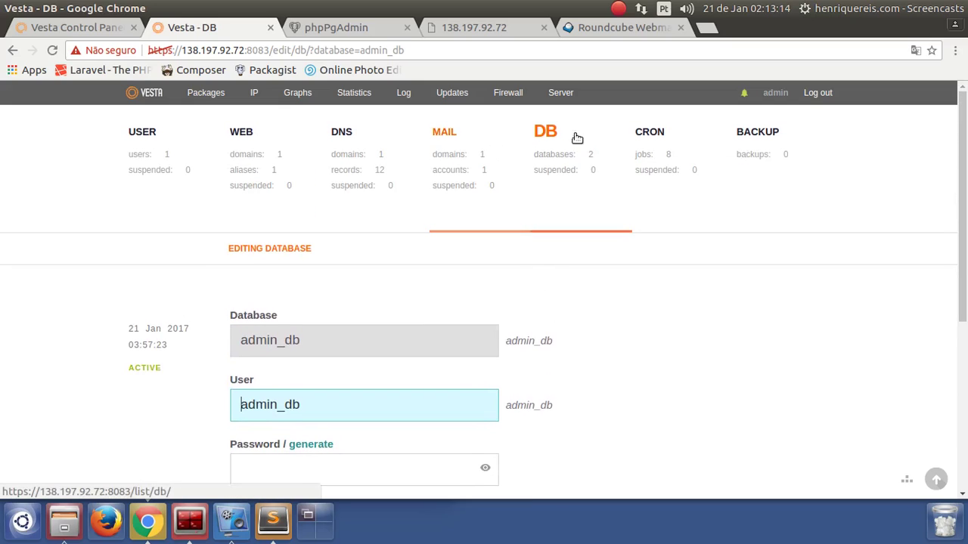
# Open the CRON page and scroll through its 8 jobs, including v-update-sys-vesta-all
pyautogui.click(656, 133)
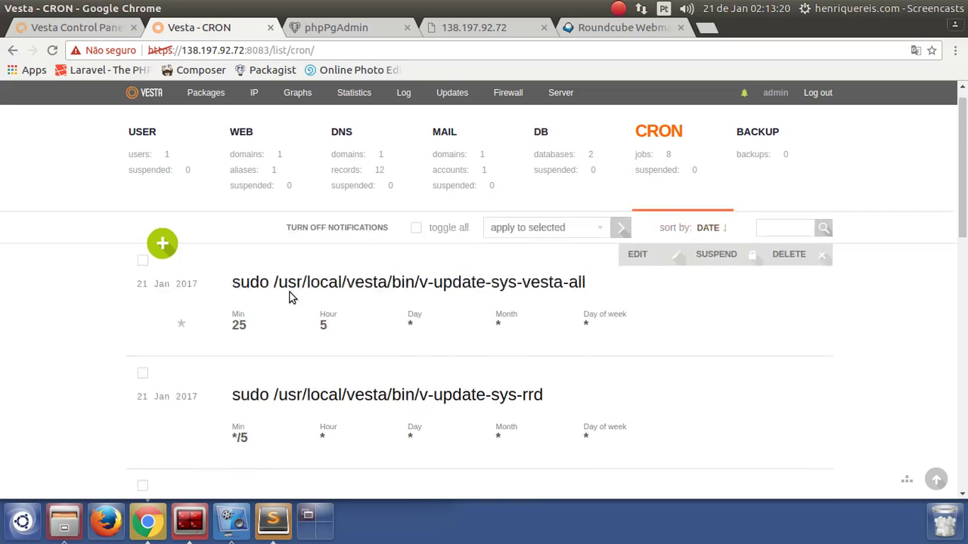
pyautogui.scroll(-3, 295, 302)
pyautogui.scroll(-4, 297, 307)
pyautogui.scroll(-2, 352, 359)
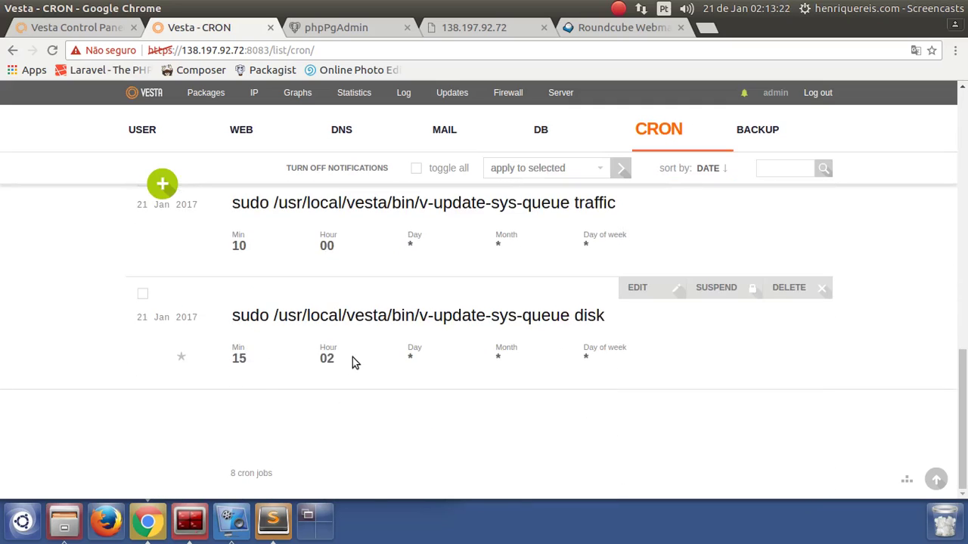
pyautogui.scroll(3, 353, 359)
pyautogui.scroll(3, 416, 389)
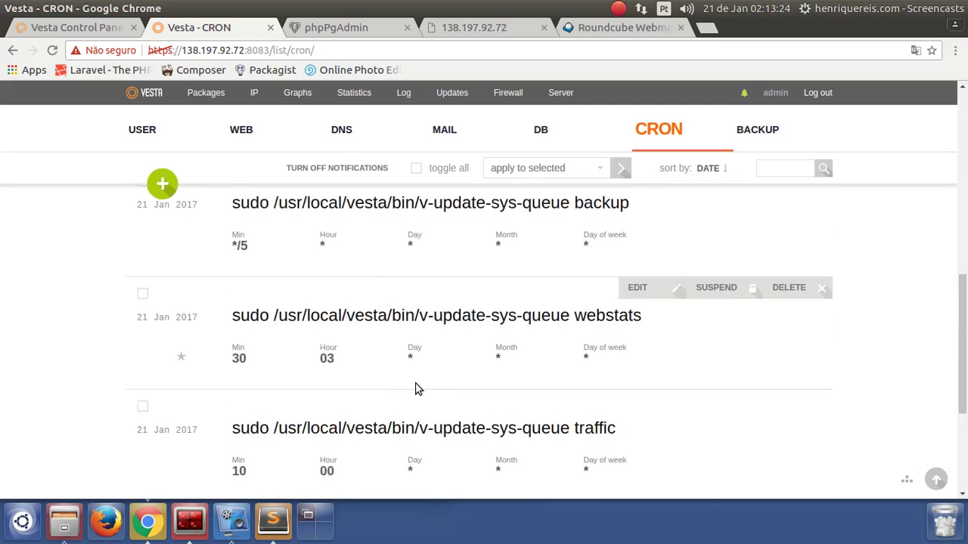
pyautogui.scroll(2, 448, 323)
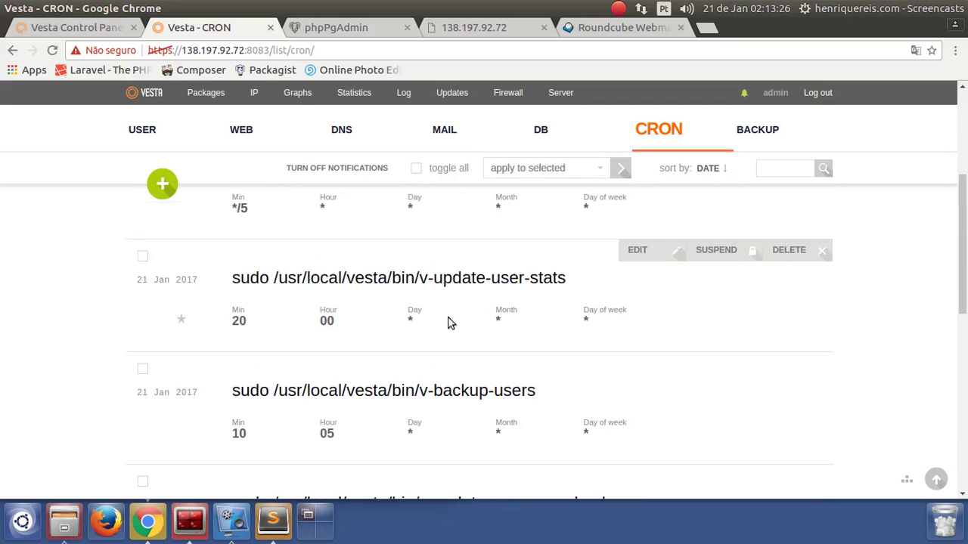
pyautogui.scroll(3, 468, 280)
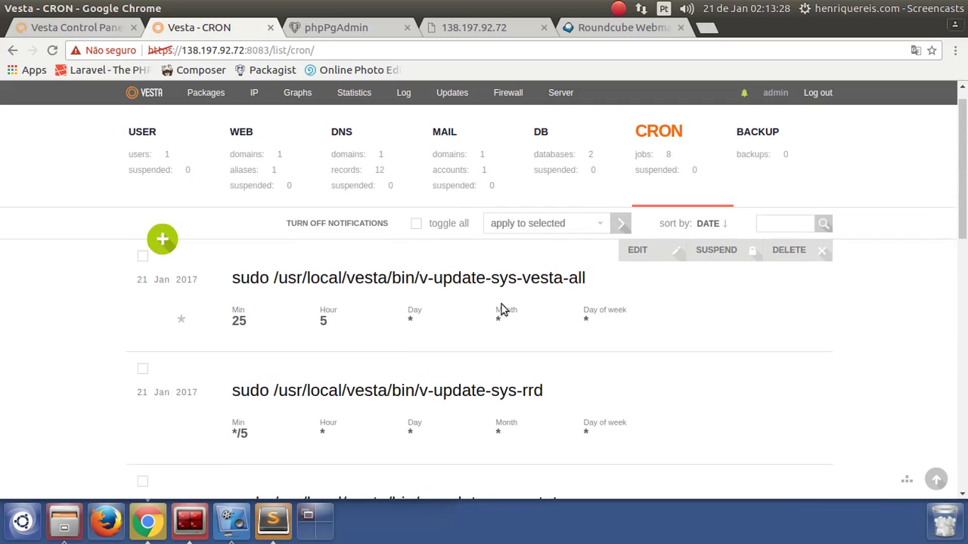
pyautogui.scroll(1, 529, 306)
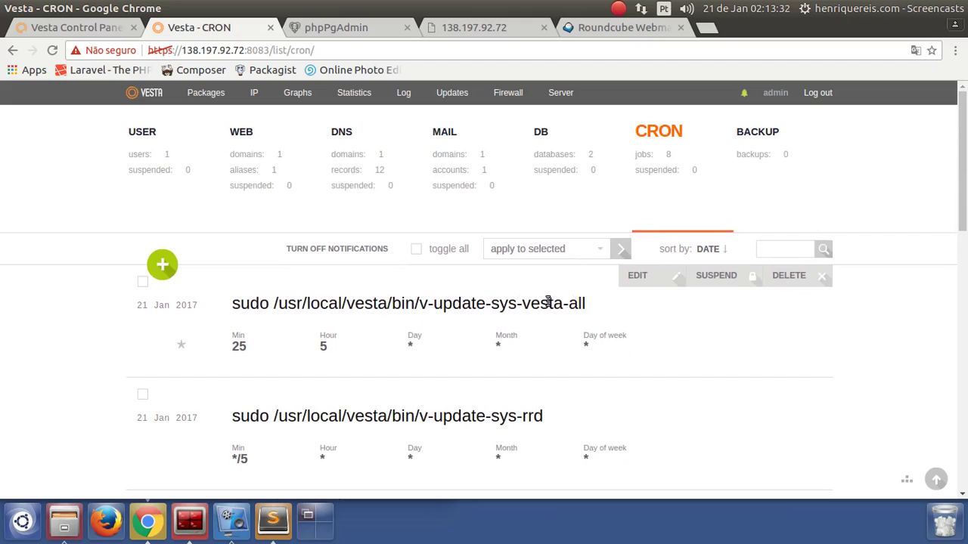
# Enable SSL and Lets Encrypt support on the emtudo.ml web domain and save it
pyautogui.click(250, 155)
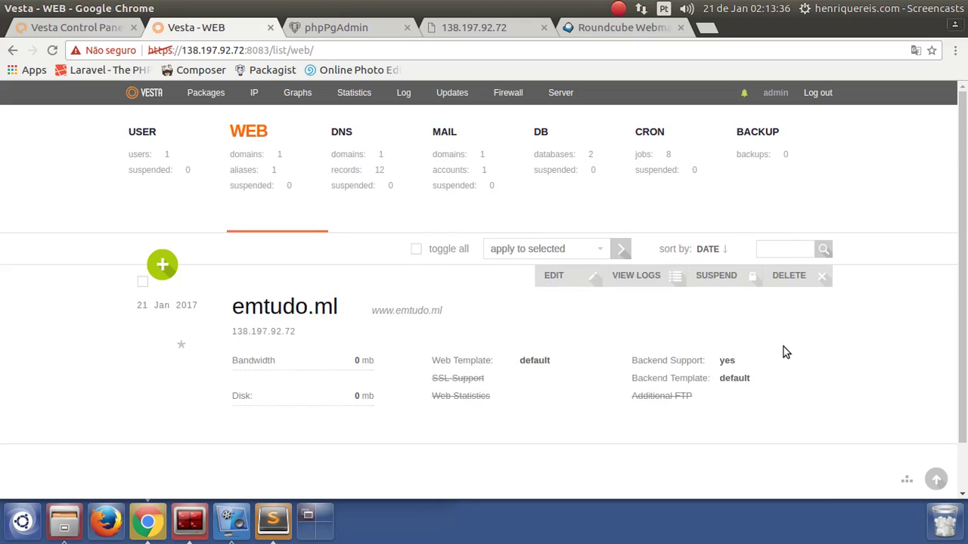
pyautogui.click(559, 278)
pyautogui.scroll(-3, 475, 344)
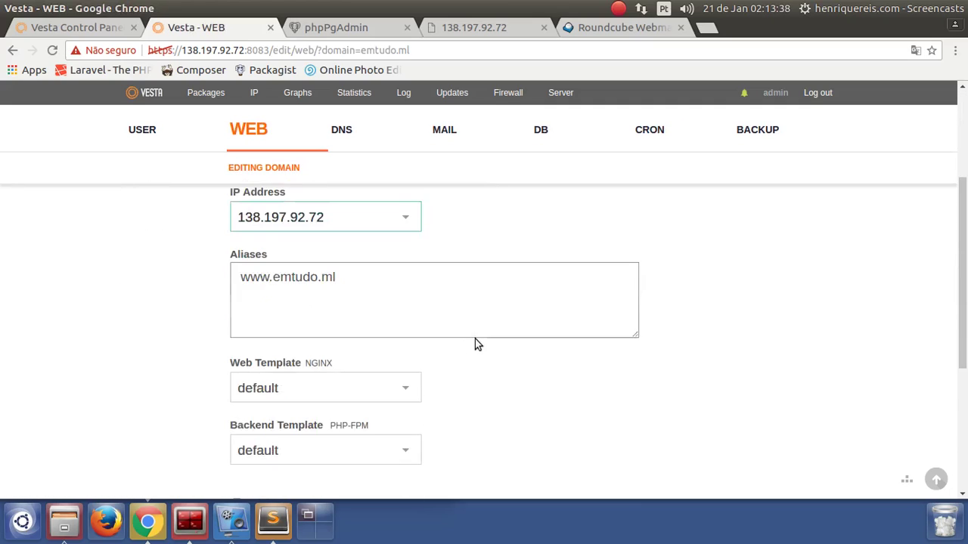
pyautogui.scroll(-4, 475, 341)
pyautogui.click(294, 240)
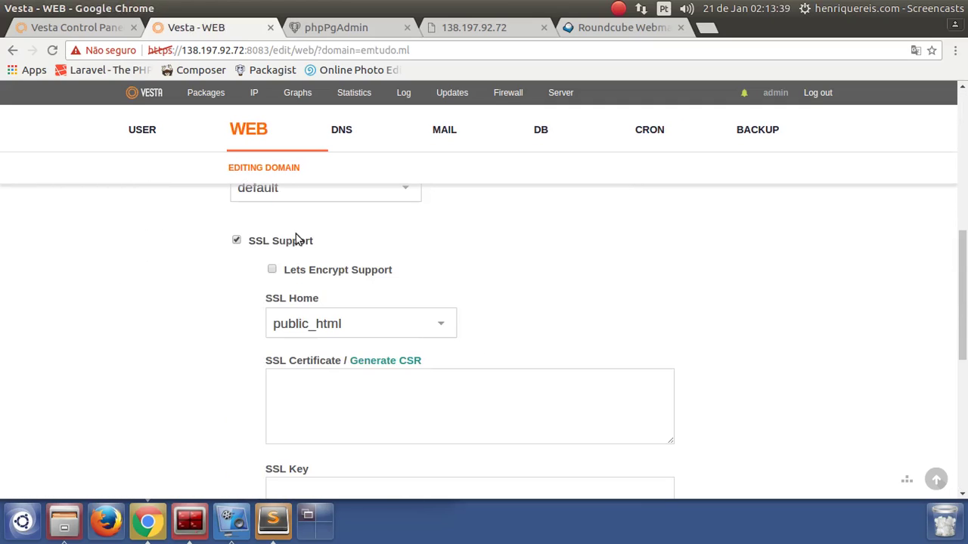
pyautogui.click(272, 269)
pyautogui.scroll(-5, 748, 363)
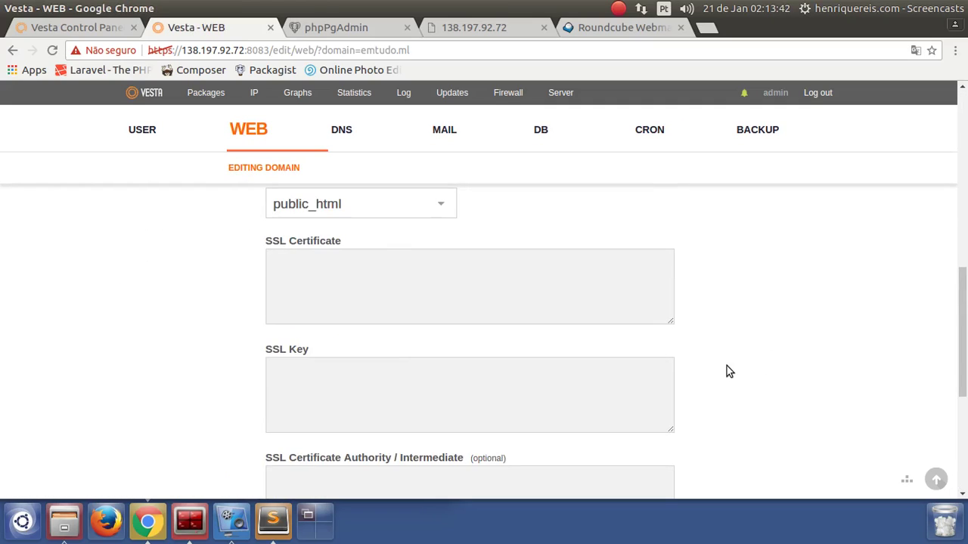
pyautogui.click(270, 420)
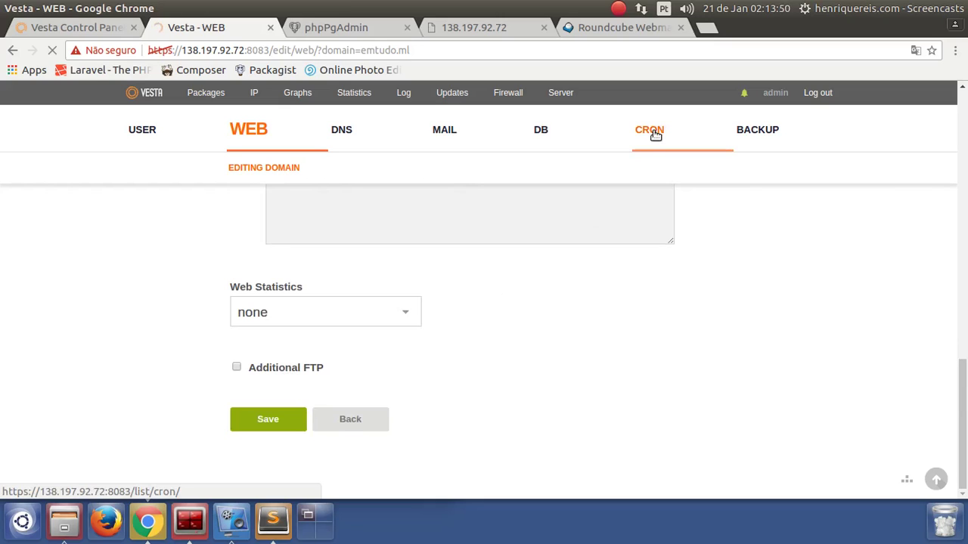
# Close the phpPgAdmin, server address and Roundcube tabs, then dismiss the no-valid-IP error
pyautogui.click(406, 28)
pyautogui.click(406, 28)
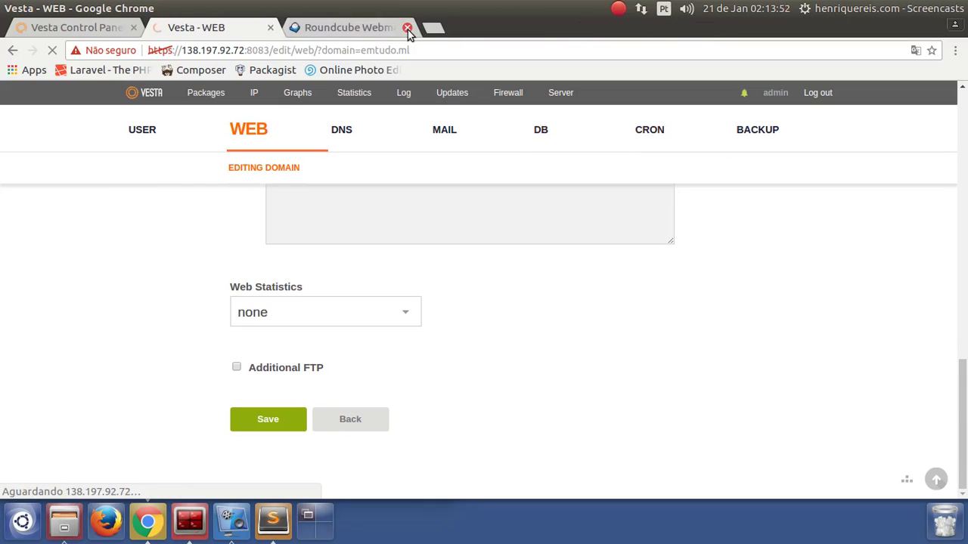
pyautogui.click(407, 28)
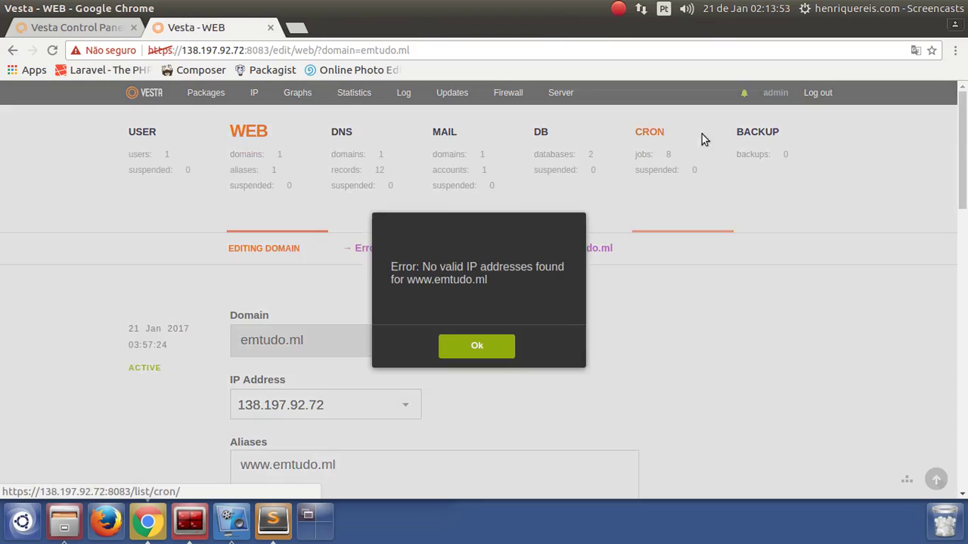
pyautogui.click(477, 349)
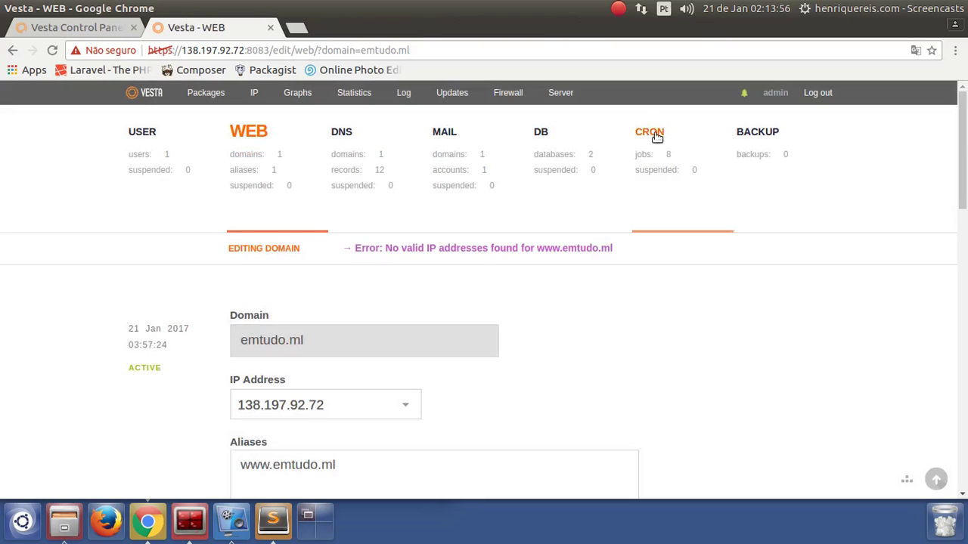
pyautogui.click(655, 135)
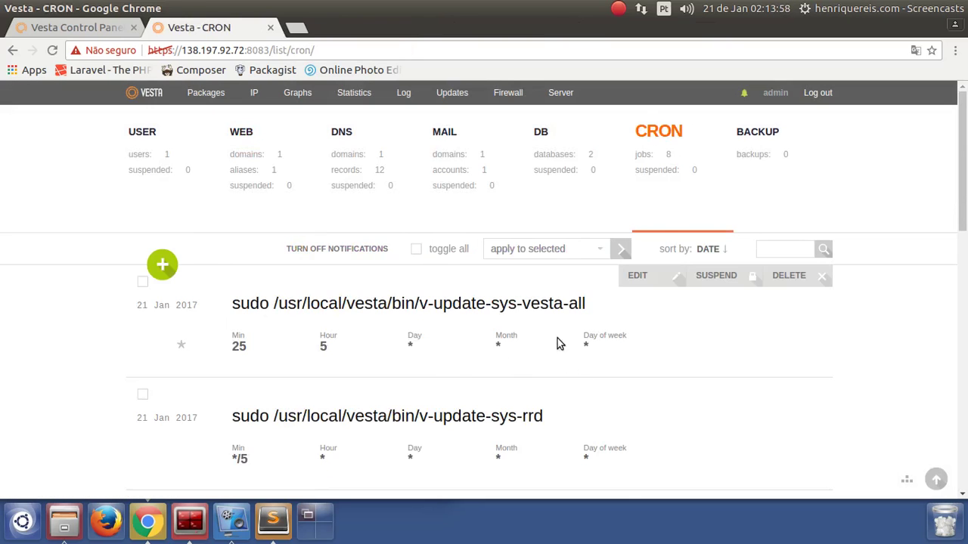
pyautogui.scroll(-5, 501, 328)
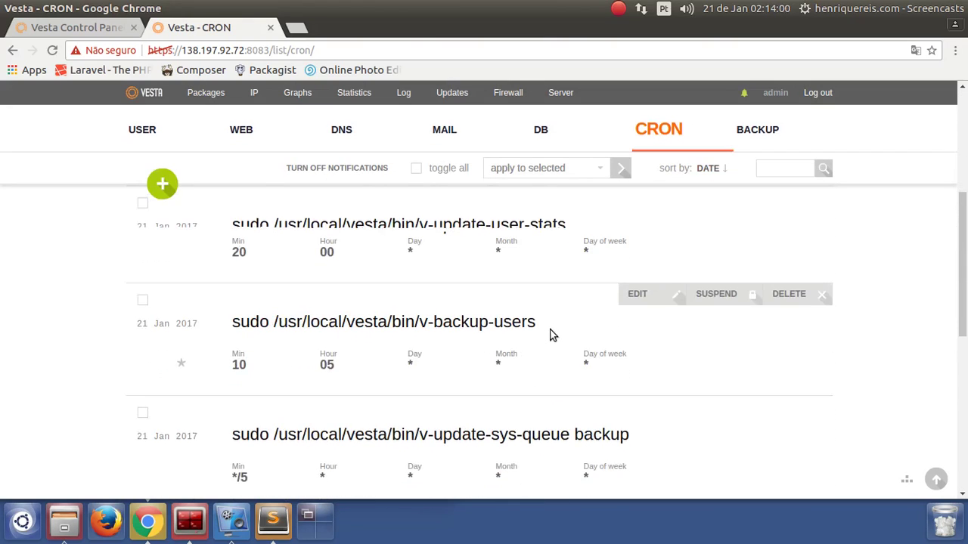
pyautogui.scroll(-6, 553, 341)
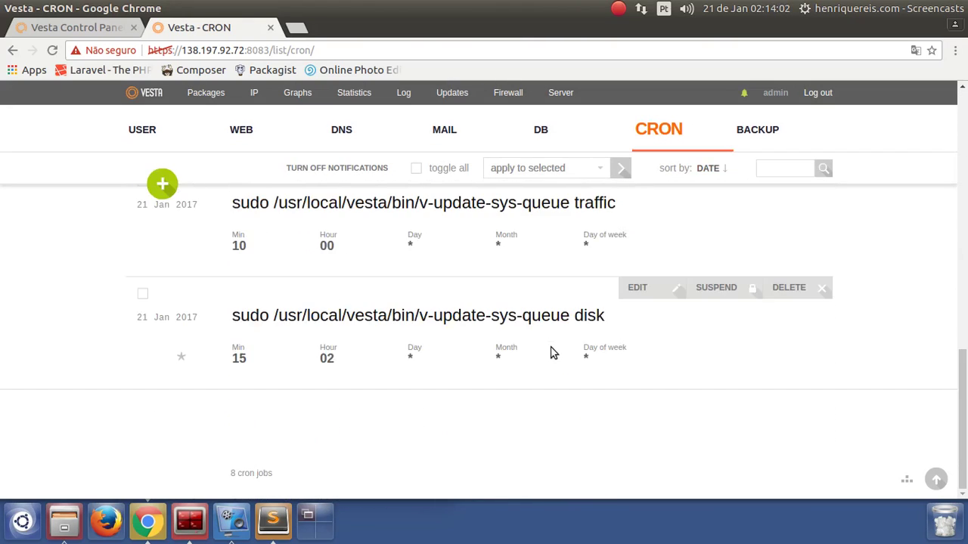
pyautogui.scroll(11, 552, 352)
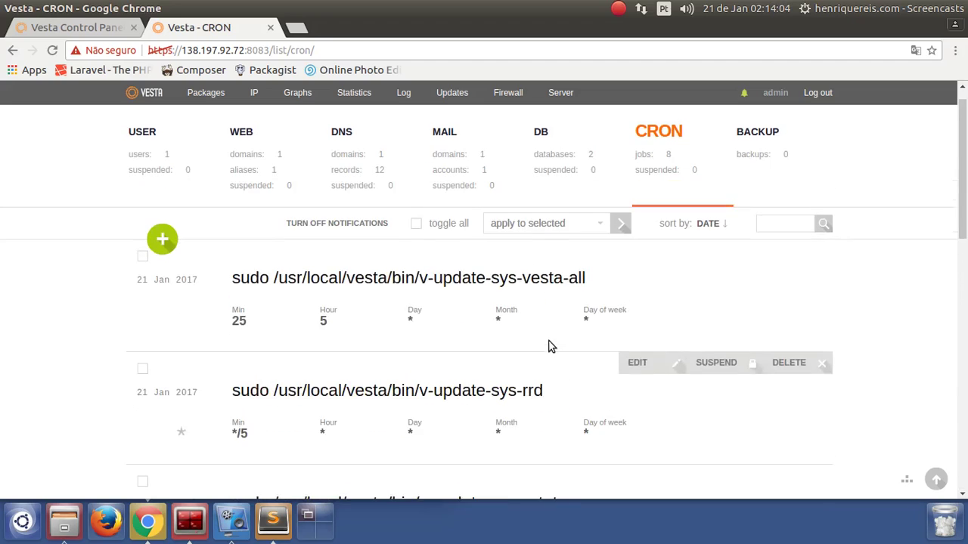
pyautogui.scroll(1, 549, 346)
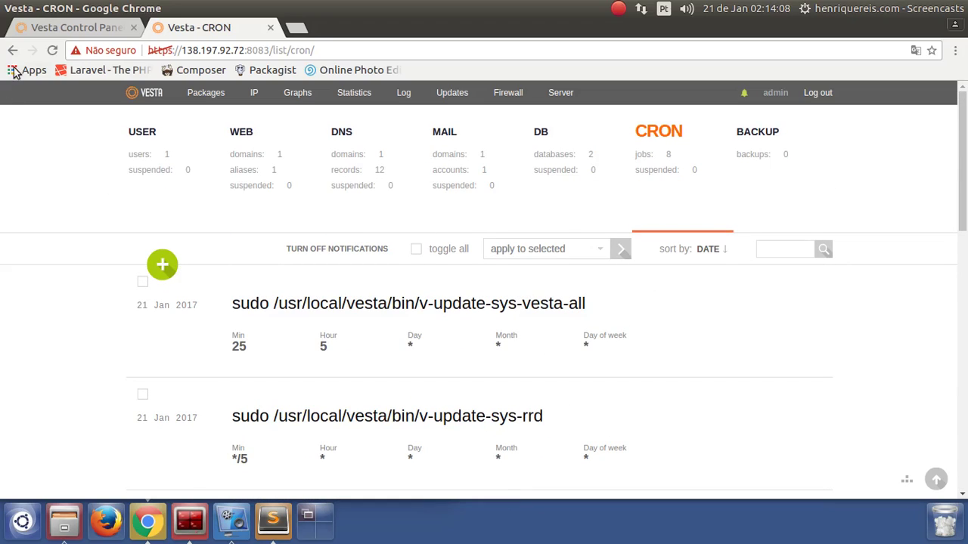
pyautogui.moveTo(512, 333)
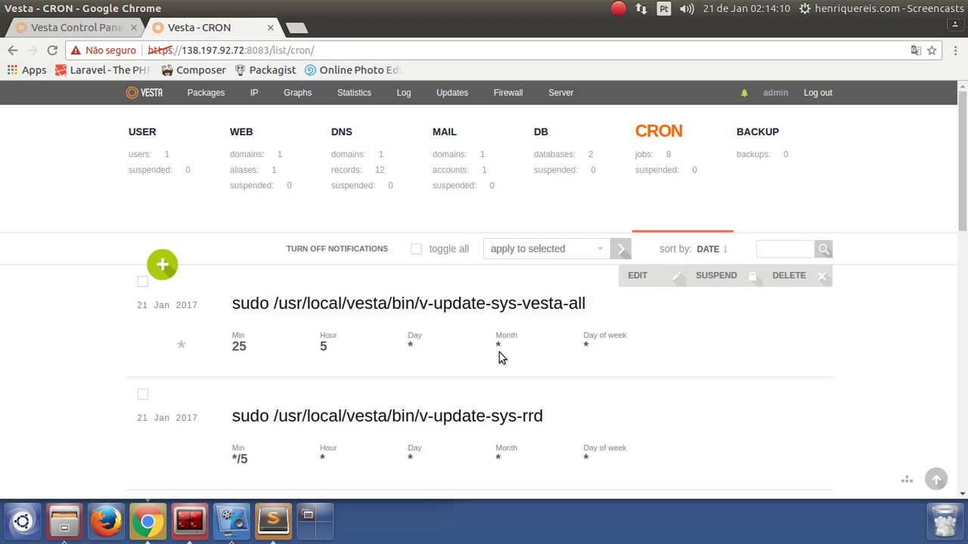
pyautogui.moveTo(452, 303); pyautogui.dragTo(586, 303)
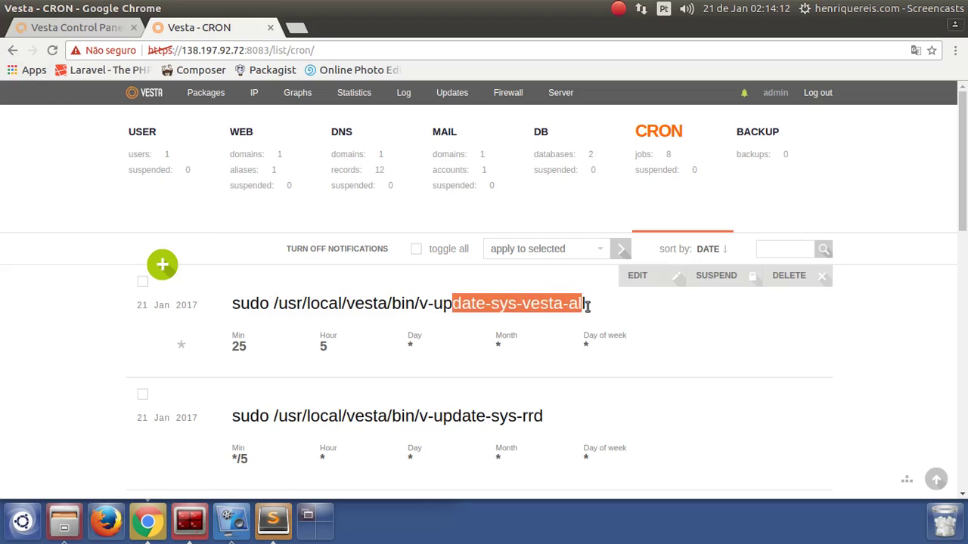
pyautogui.scroll(-3, 581, 351)
pyautogui.scroll(-8, 579, 371)
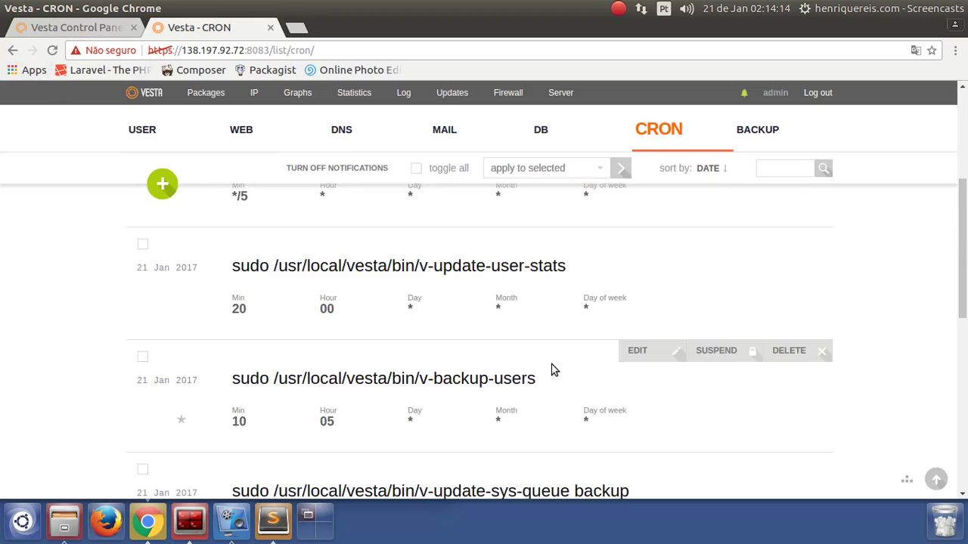
pyautogui.scroll(-7, 510, 367)
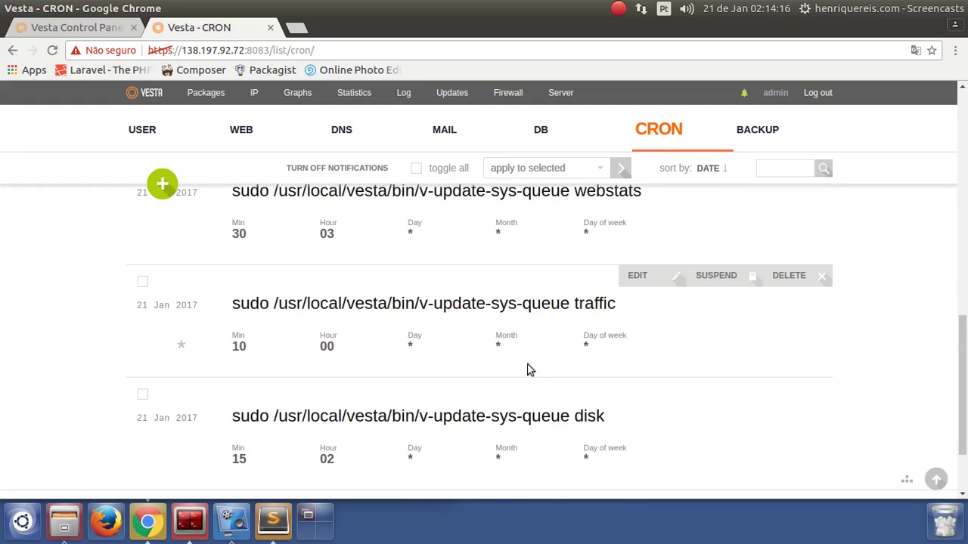
pyautogui.scroll(-3, 522, 423)
pyautogui.scroll(20, 547, 430)
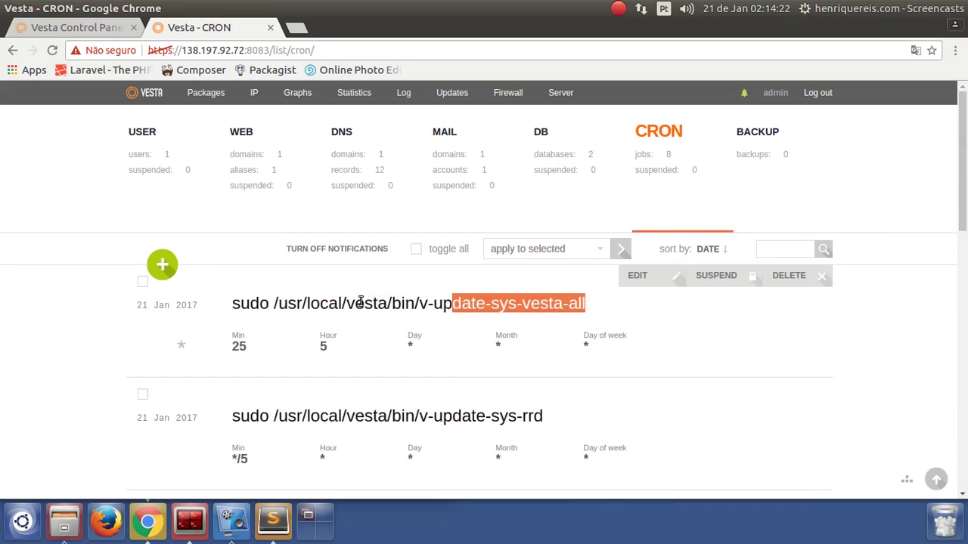
# Open the add-cron form and step through its Minute, Hour and Day fields
pyautogui.click(174, 270)
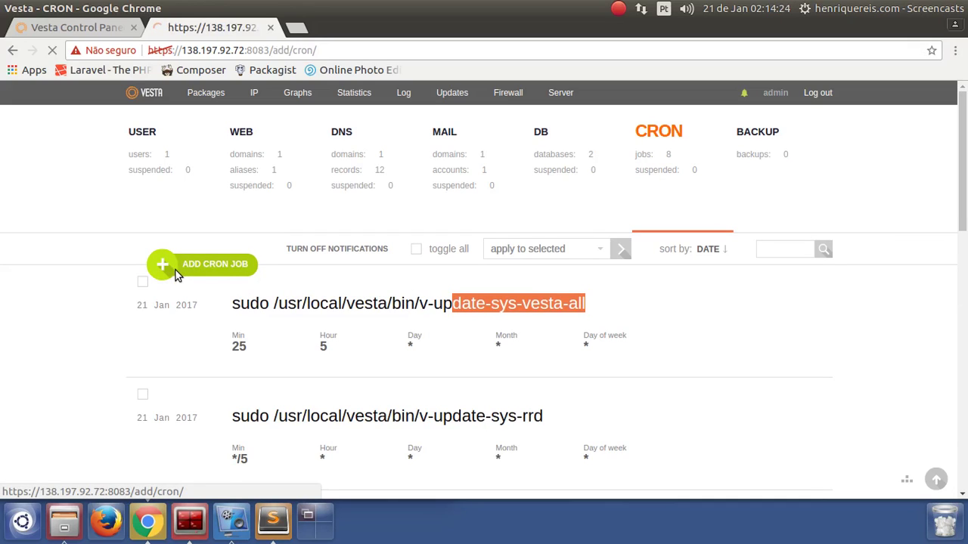
pyautogui.scroll(-2, 408, 363)
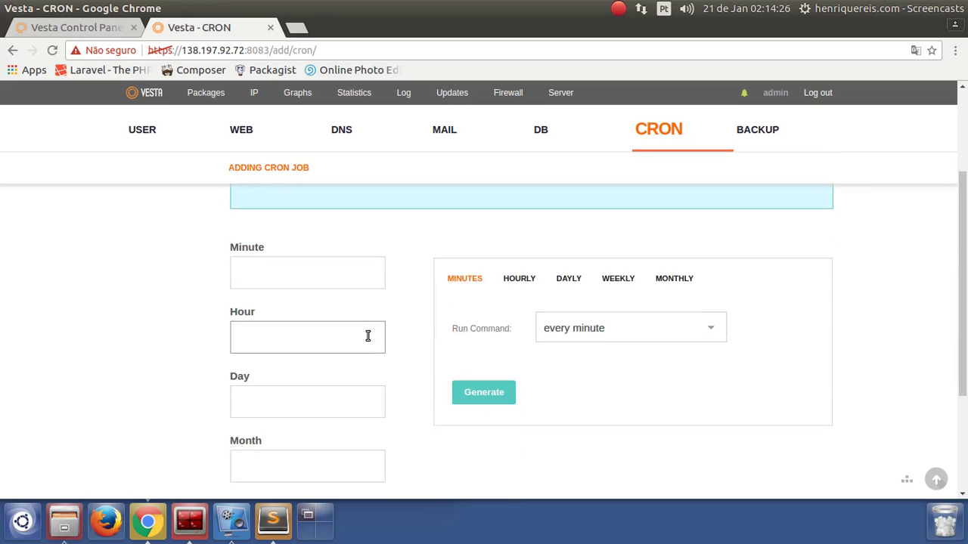
pyautogui.scroll(2, 363, 329)
pyautogui.scroll(-3, 317, 341)
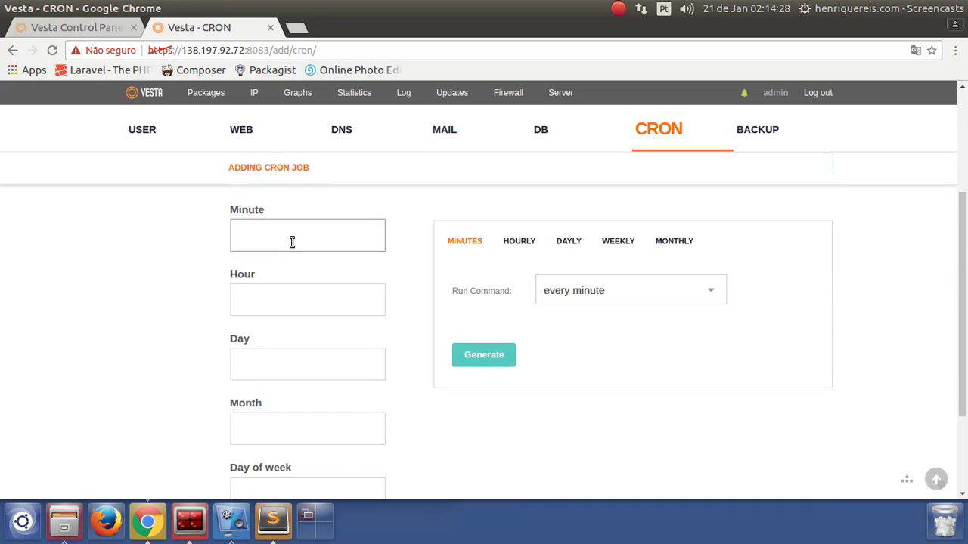
pyautogui.click(290, 243)
pyautogui.click(282, 302)
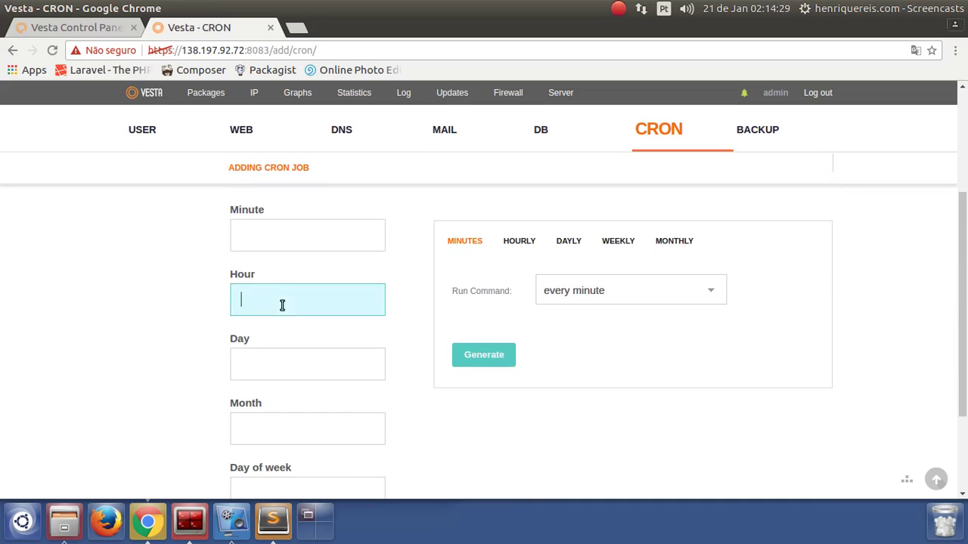
pyautogui.click(283, 360)
pyautogui.scroll(-2, 378, 289)
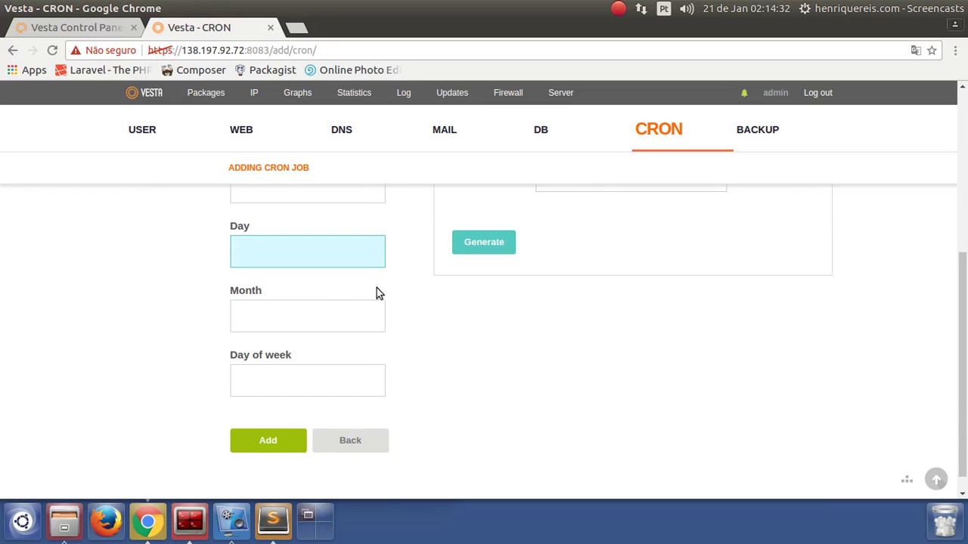
pyautogui.scroll(2, 575, 386)
# Generate an every-5-minutes schedule from the minute presets, after trying every two minutes
pyautogui.click(672, 334)
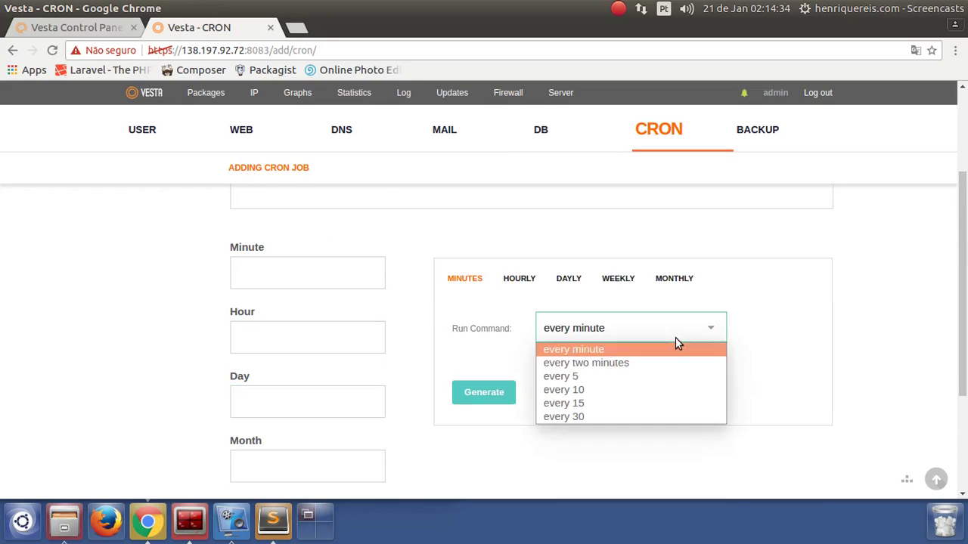
pyautogui.click(611, 362)
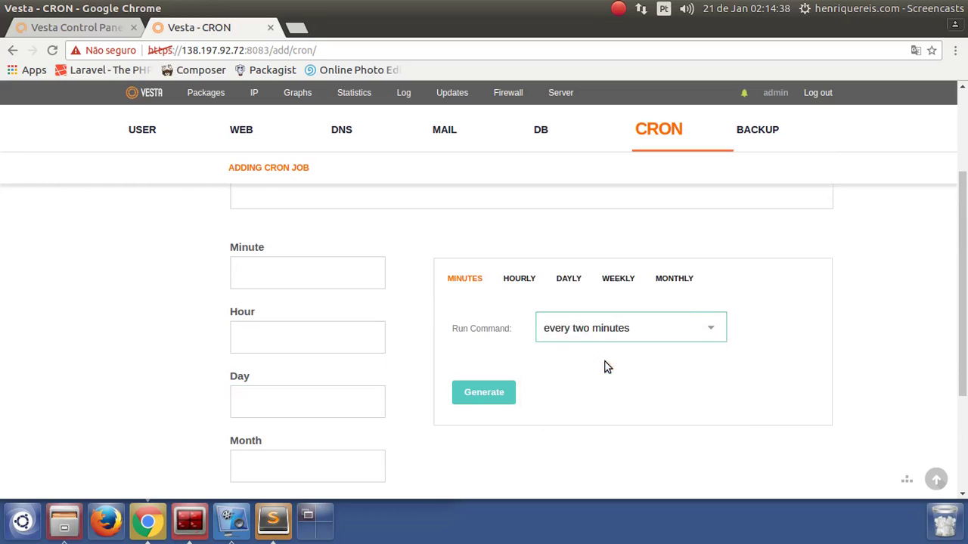
pyautogui.click(602, 330)
pyautogui.click(591, 378)
pyautogui.click(473, 393)
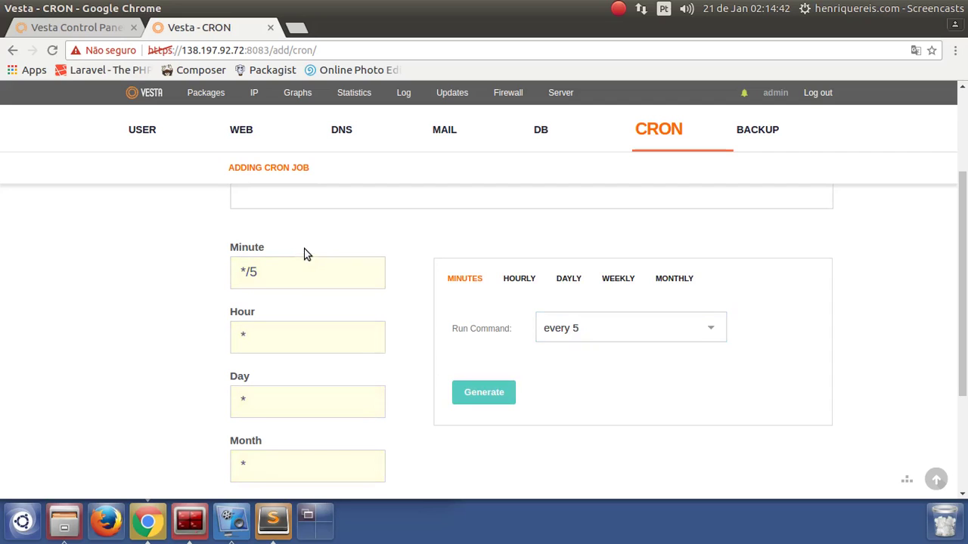
pyautogui.click(646, 341)
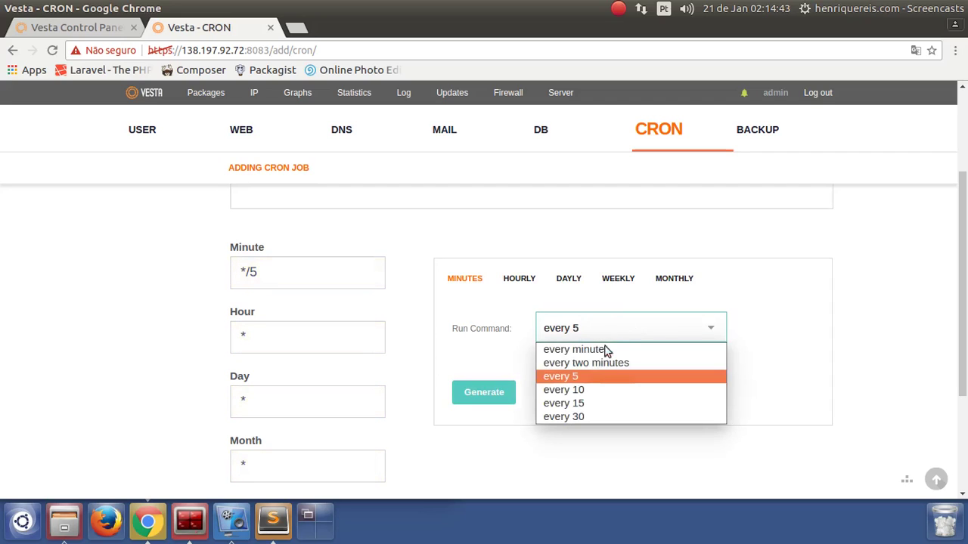
pyautogui.click(570, 373)
# Browse the hourly, daily, weekly and monthly presets, generating a monthly schedule for day 1 at 12:00
pyautogui.click(520, 282)
pyautogui.click(570, 280)
pyautogui.click(618, 279)
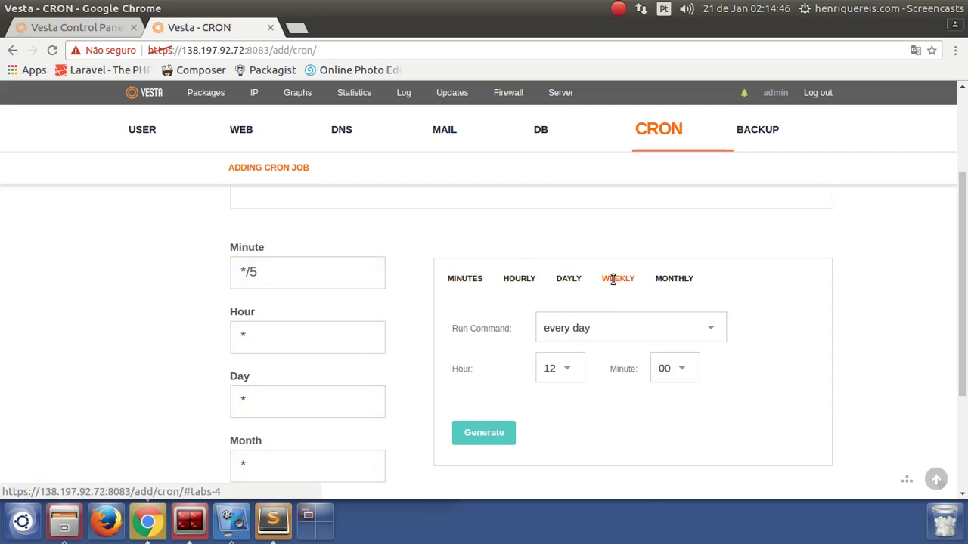
pyautogui.click(671, 279)
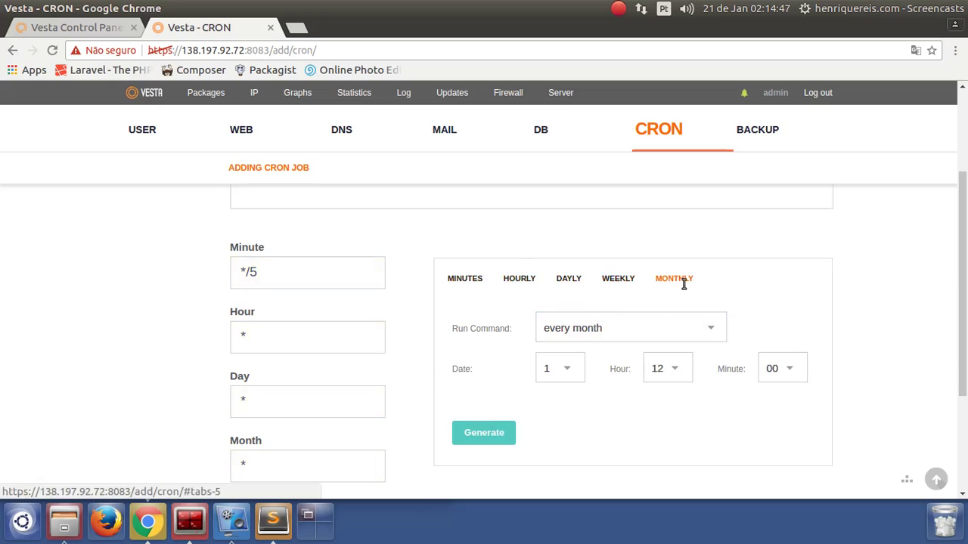
pyautogui.click(511, 437)
# Leave the cron form unsaved and go to the empty backup list
pyautogui.scroll(-4, 285, 262)
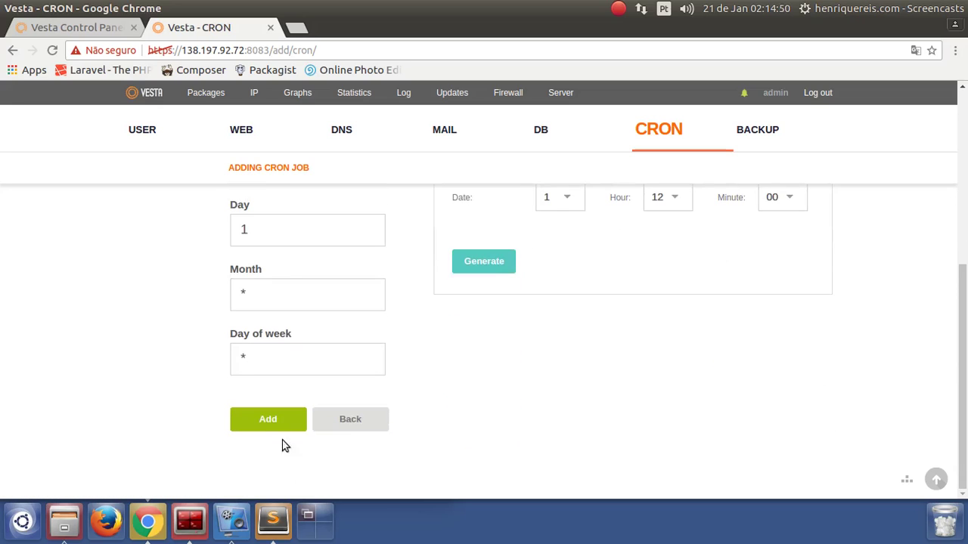
pyautogui.scroll(2, 453, 412)
pyautogui.scroll(3, 453, 412)
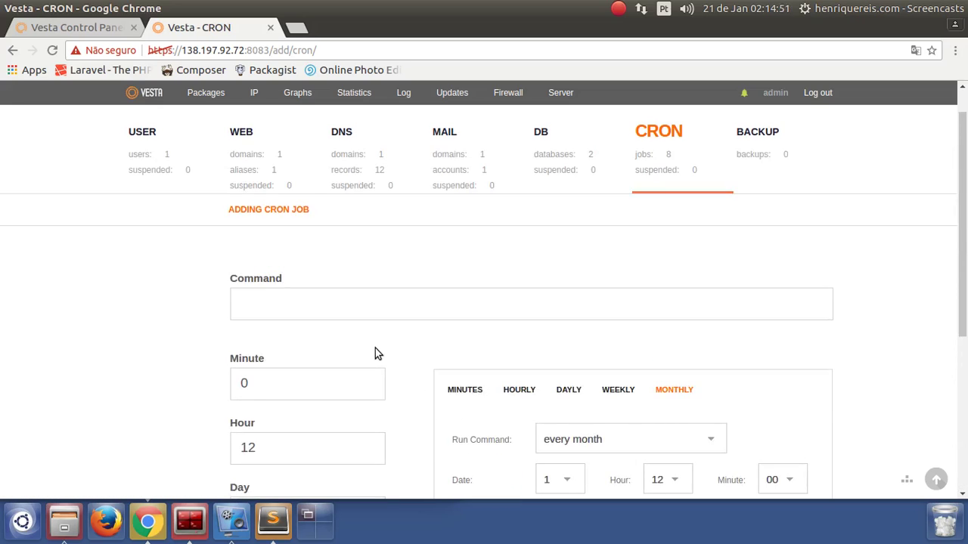
pyautogui.click(744, 136)
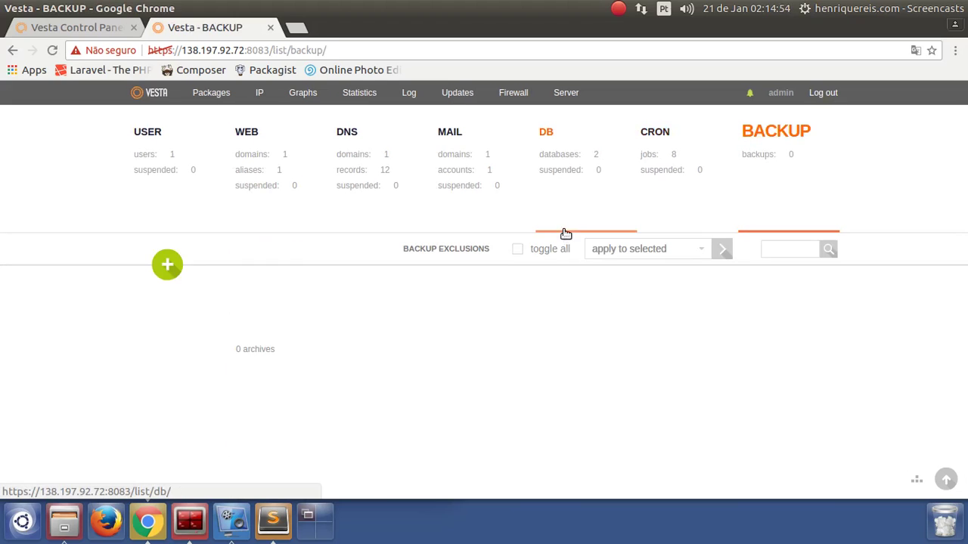